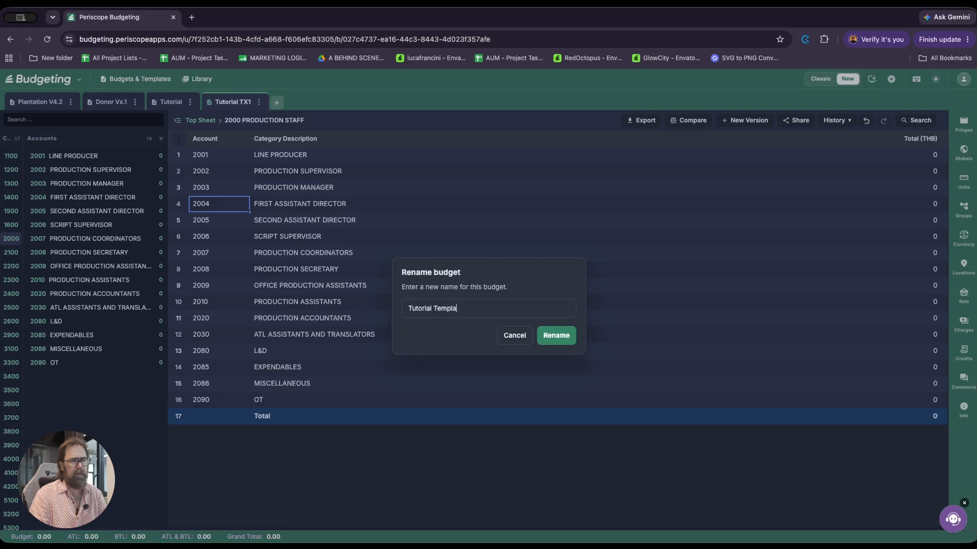
# Rename the budget as Tutorial Template and import Plantation.xml into it, replacing all existing budget data.
pyautogui.press('Return')
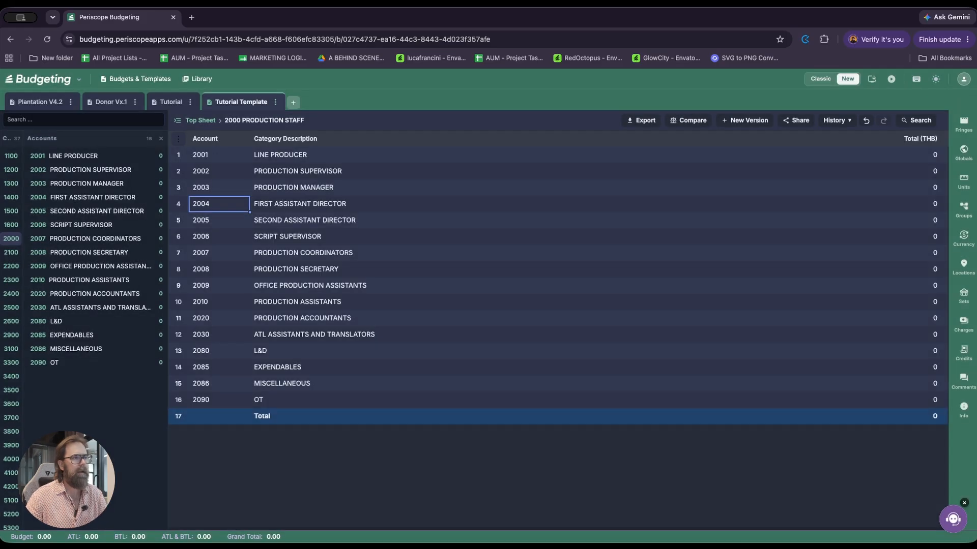
pyautogui.click(275, 102)
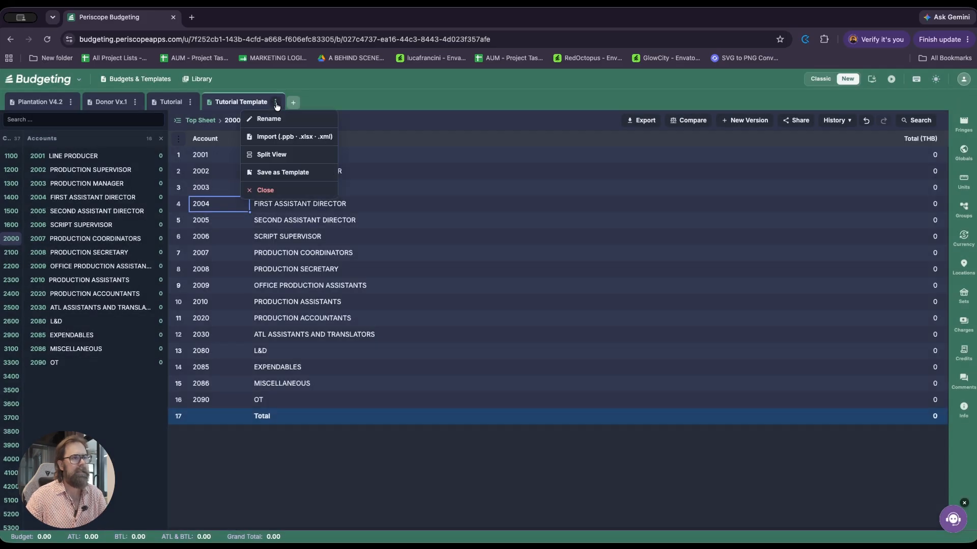
pyautogui.click(291, 137)
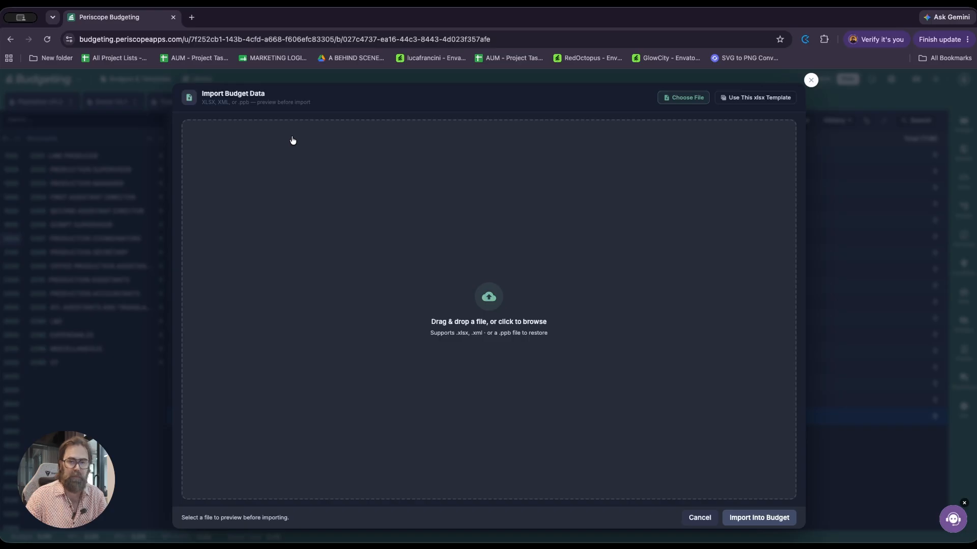
pyautogui.moveTo(0, 229); pyautogui.dragTo(345, 261)
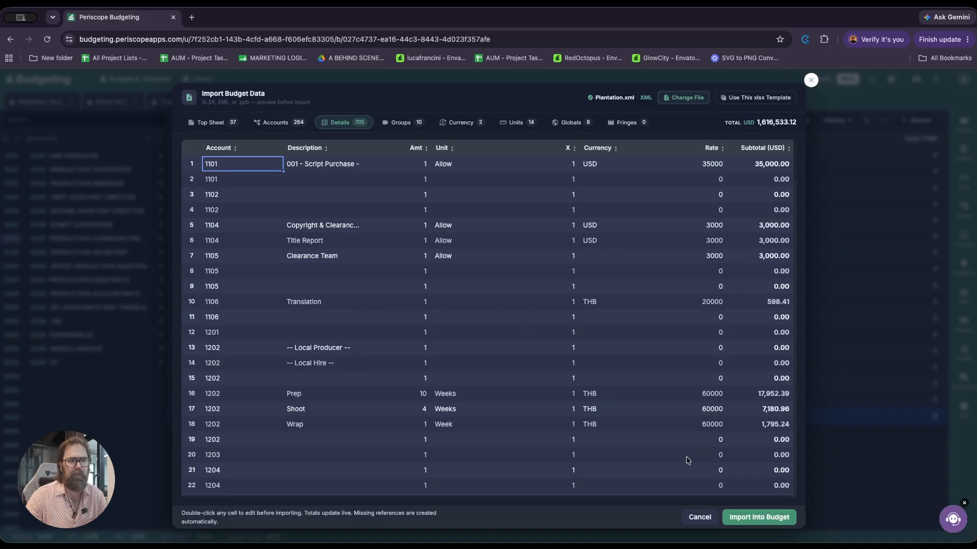
pyautogui.click(755, 517)
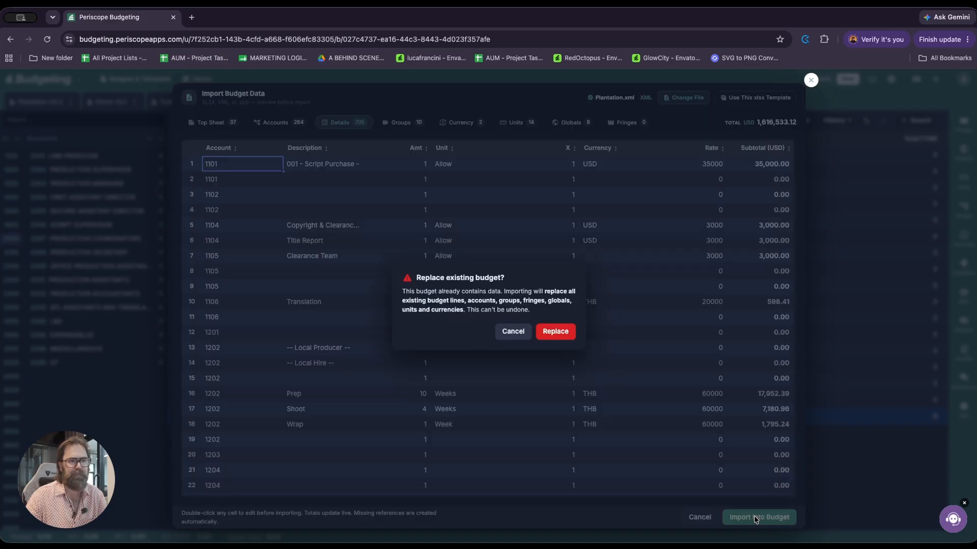
pyautogui.click(553, 332)
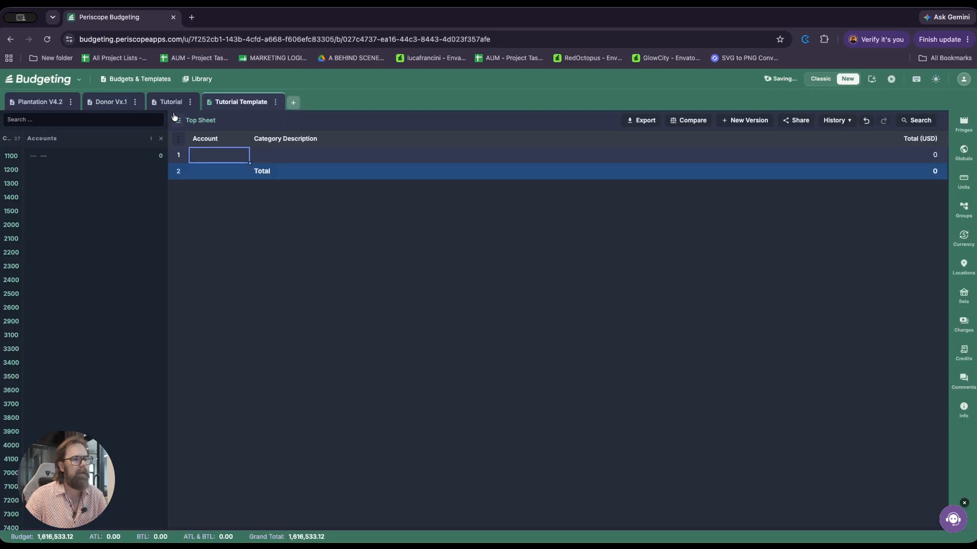
# Examine the top sheet of the Plantation V4.2 budget, checking where its total rows sit among the categories.
pyautogui.click(40, 102)
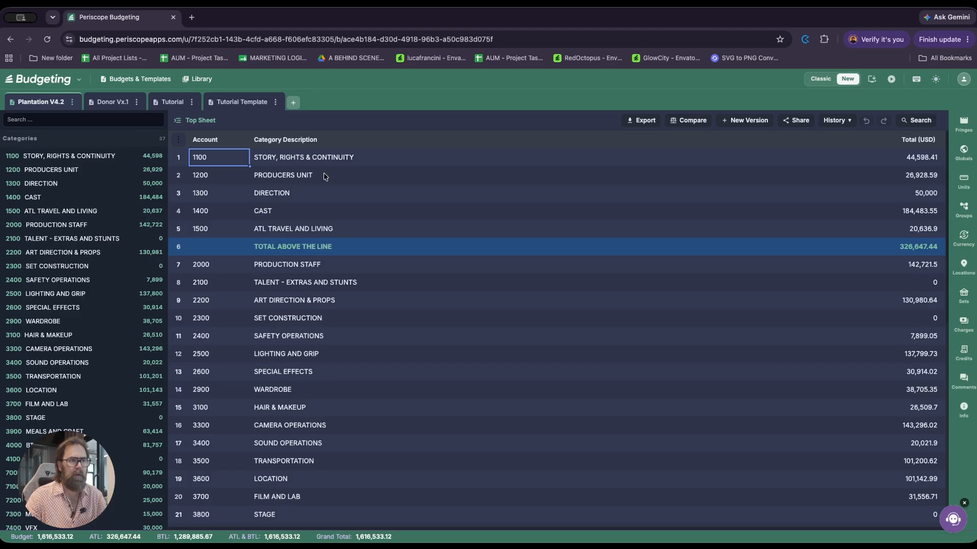
pyautogui.click(301, 251)
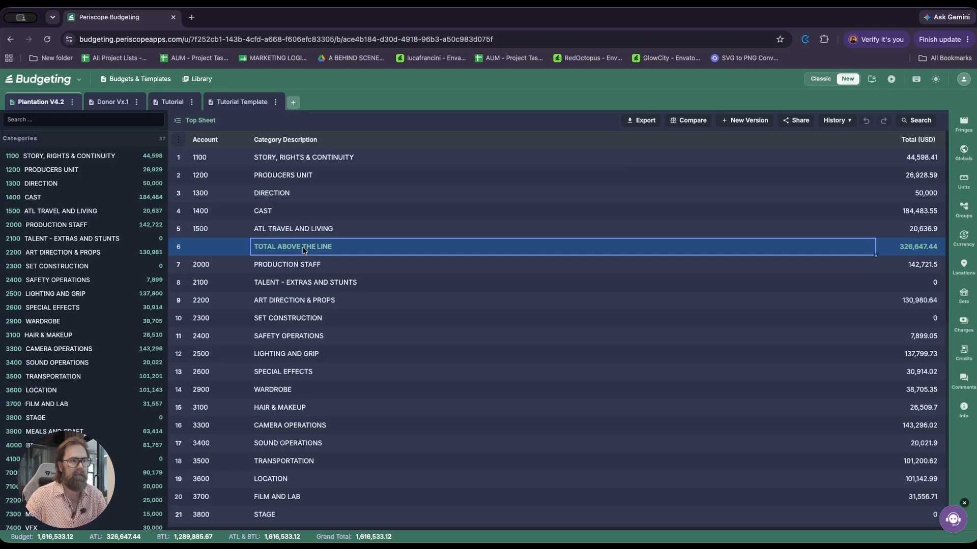
pyautogui.scroll(-6, 305, 254)
pyautogui.scroll(-2, 304, 257)
pyautogui.click(286, 338)
pyautogui.scroll(-1, 292, 326)
pyautogui.scroll(1, 294, 328)
pyautogui.click(286, 232)
pyautogui.scroll(6, 342, 311)
pyautogui.scroll(1, 342, 311)
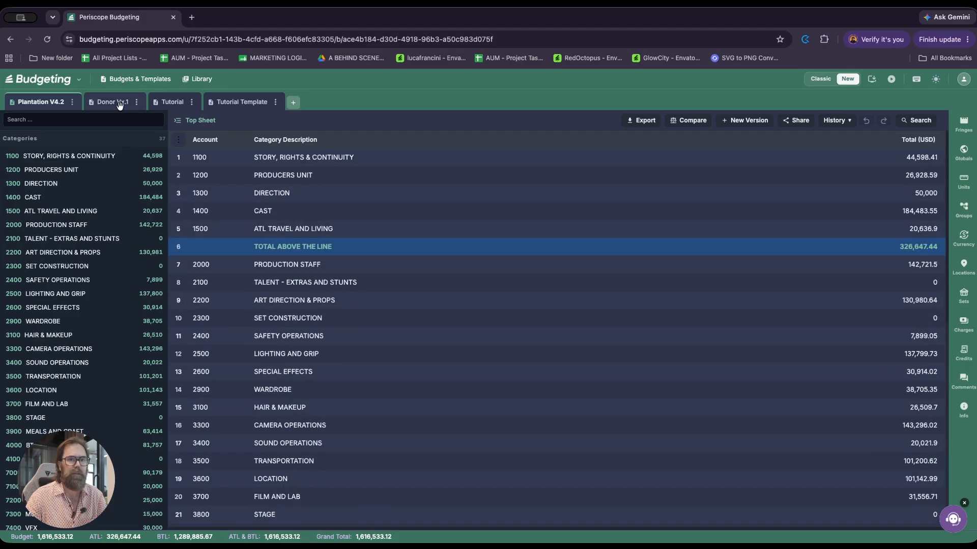
# In the Tutorial Template budget, insert a production total row directly above category 2000 PRODUCTION STAFF.
pyautogui.click(244, 103)
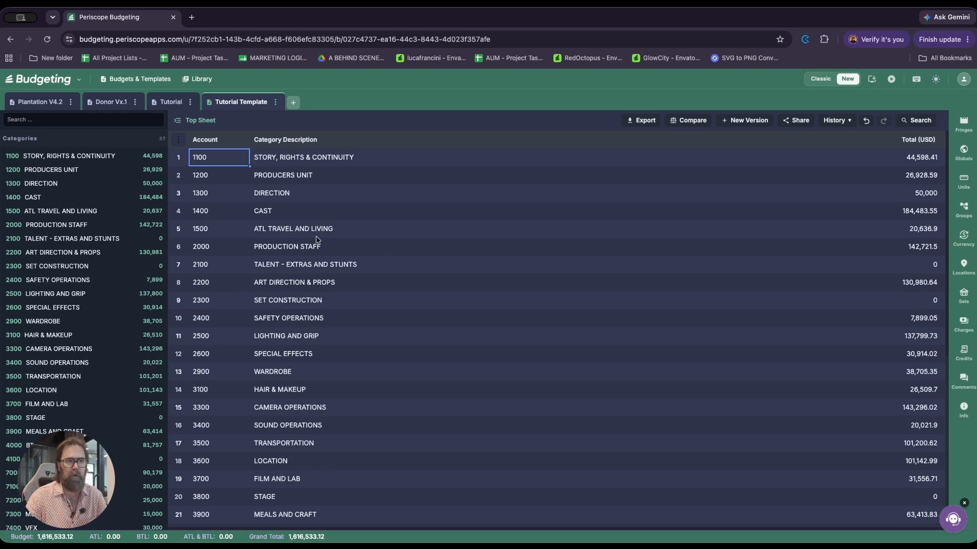
pyautogui.click(325, 268)
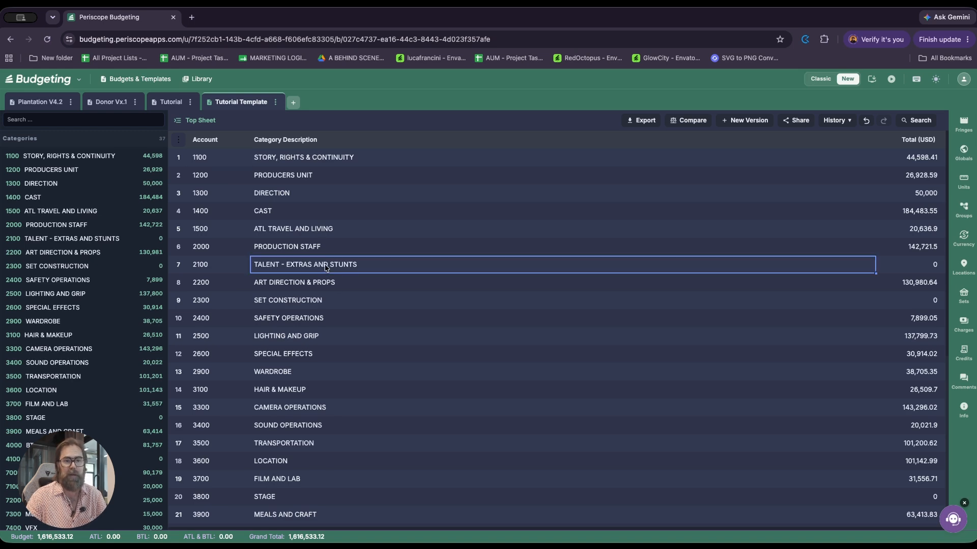
pyautogui.click(221, 269)
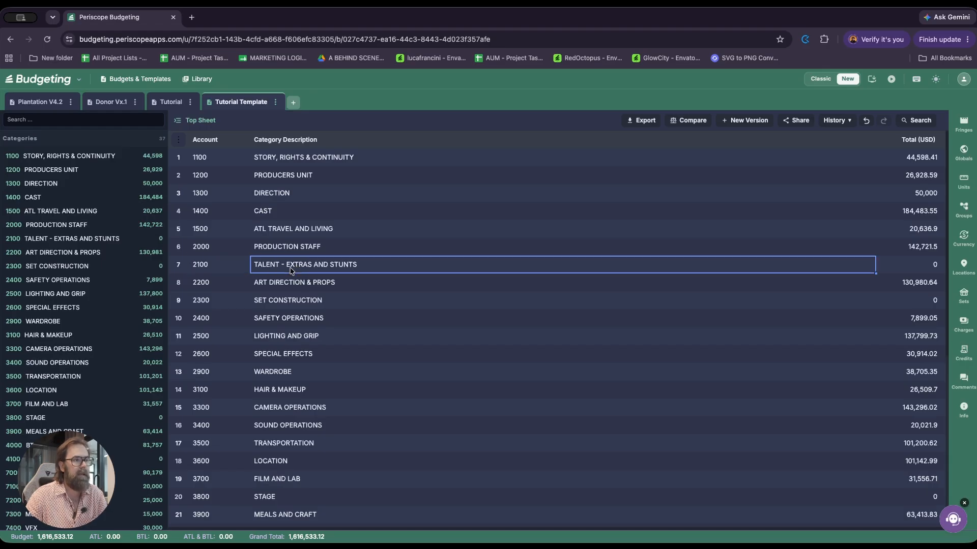
pyautogui.click(295, 263)
pyautogui.scroll(1, 283, 256)
pyautogui.click(283, 252)
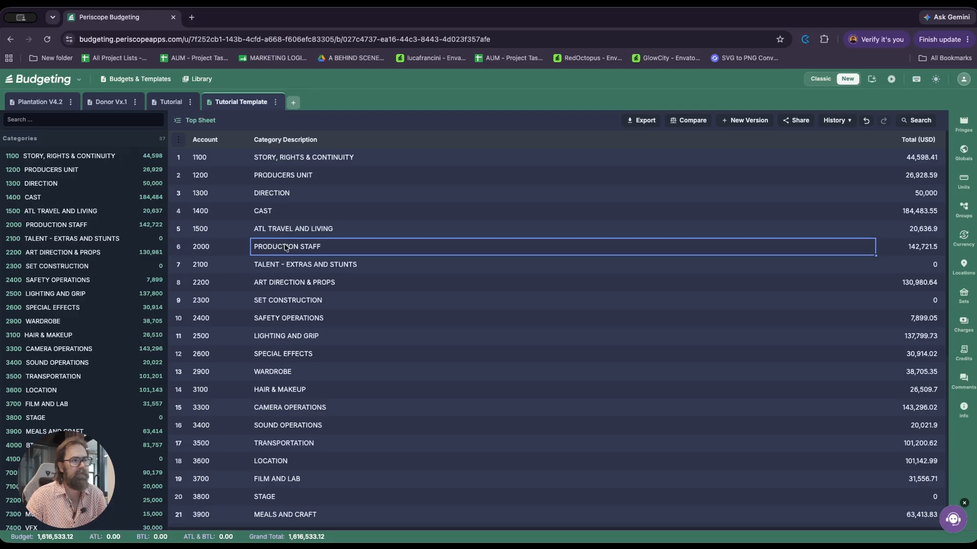
pyautogui.scroll(-1, 282, 241)
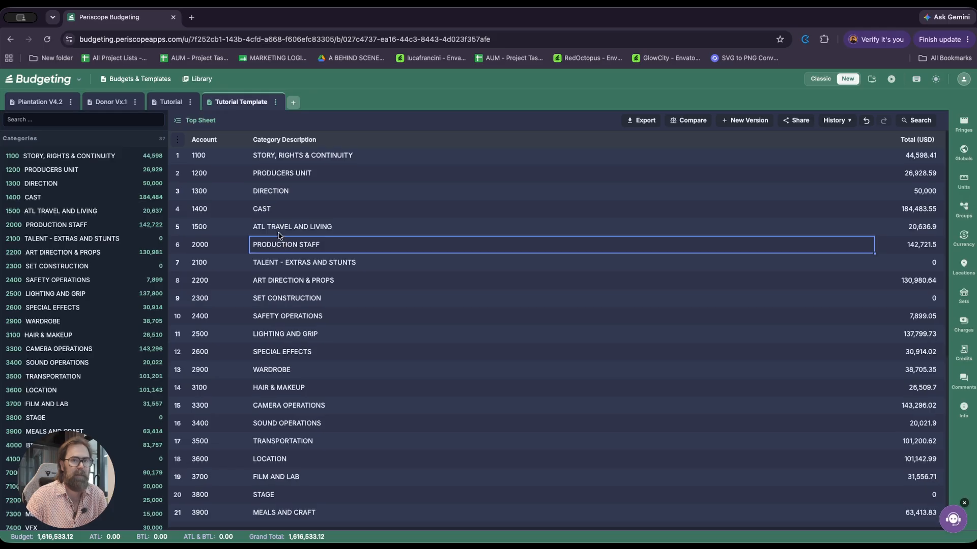
pyautogui.scroll(1, 262, 248)
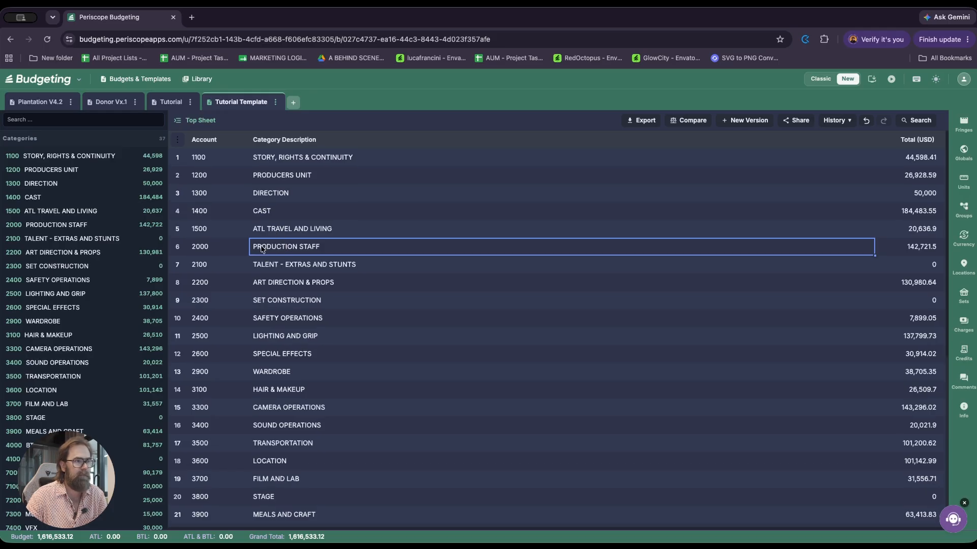
pyautogui.rightClick(232, 248)
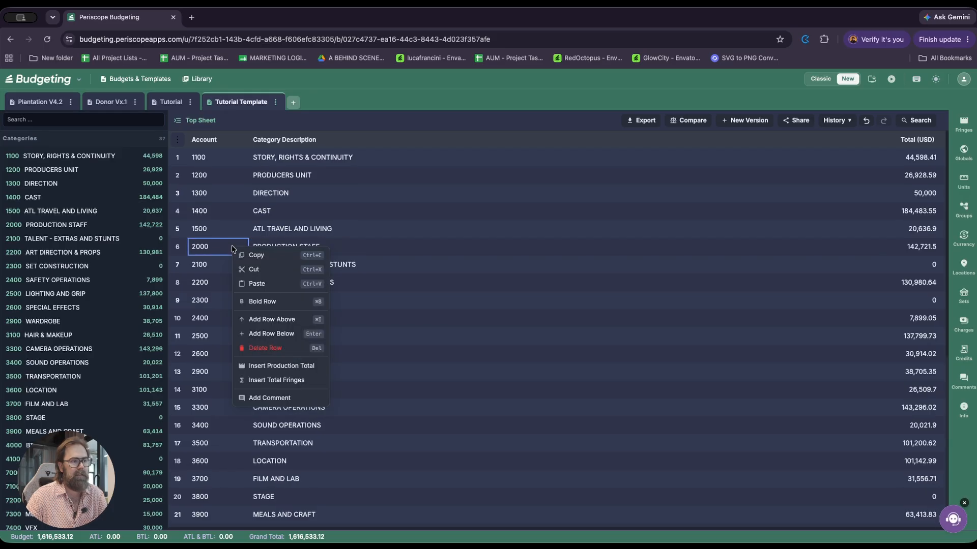
pyautogui.click(286, 369)
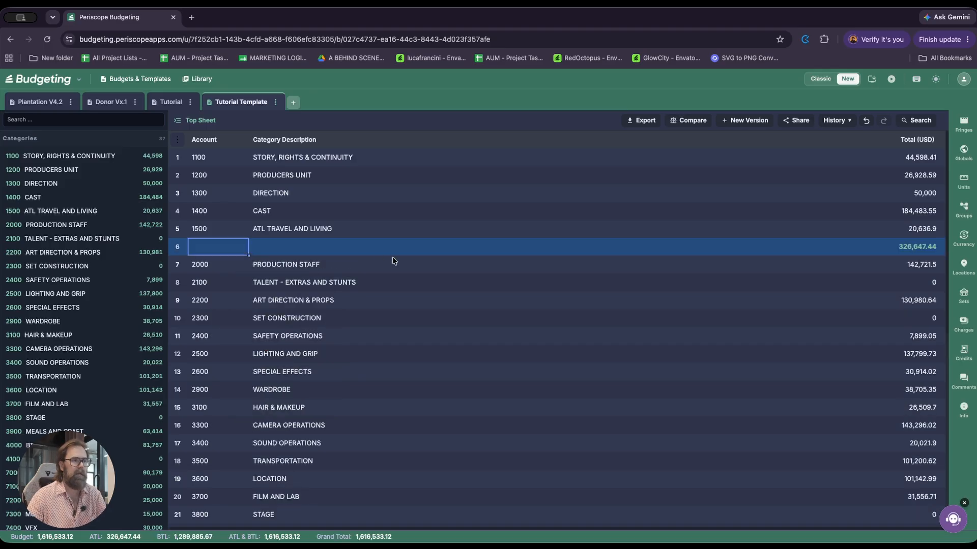
# Label the new production total row below ATL TRAVEL AND LIVING as ABOVE THE LINE.
pyautogui.doubleClick(299, 248)
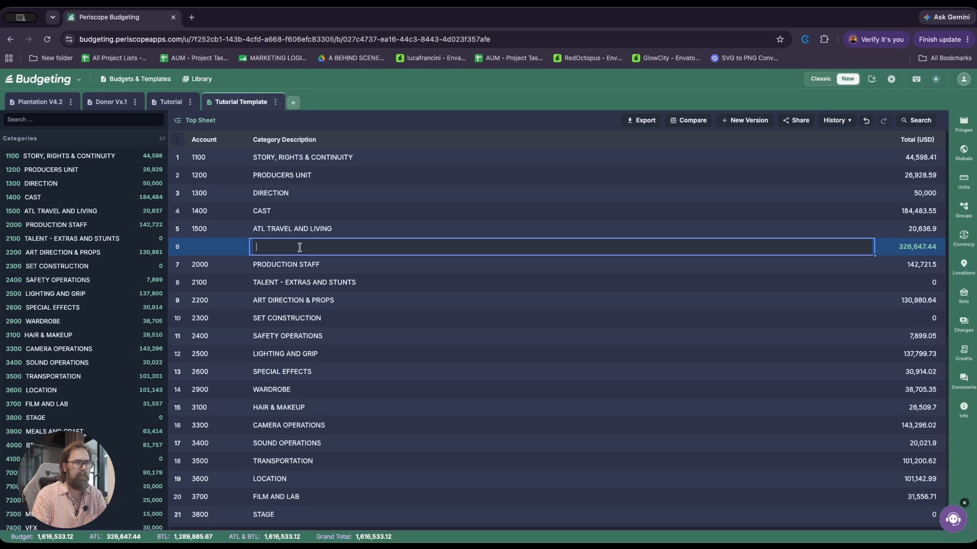
pyautogui.write('ABO')
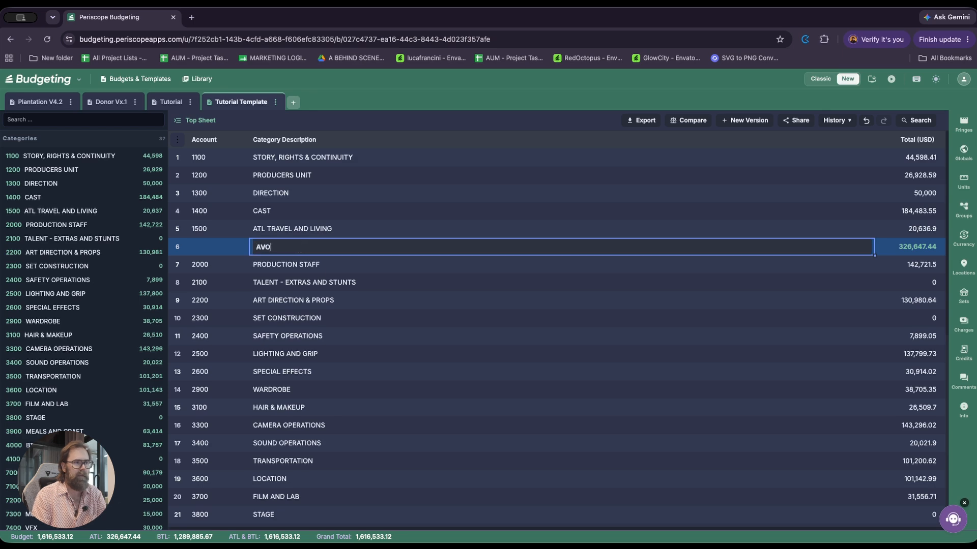
pyautogui.write('VE THE LINE')
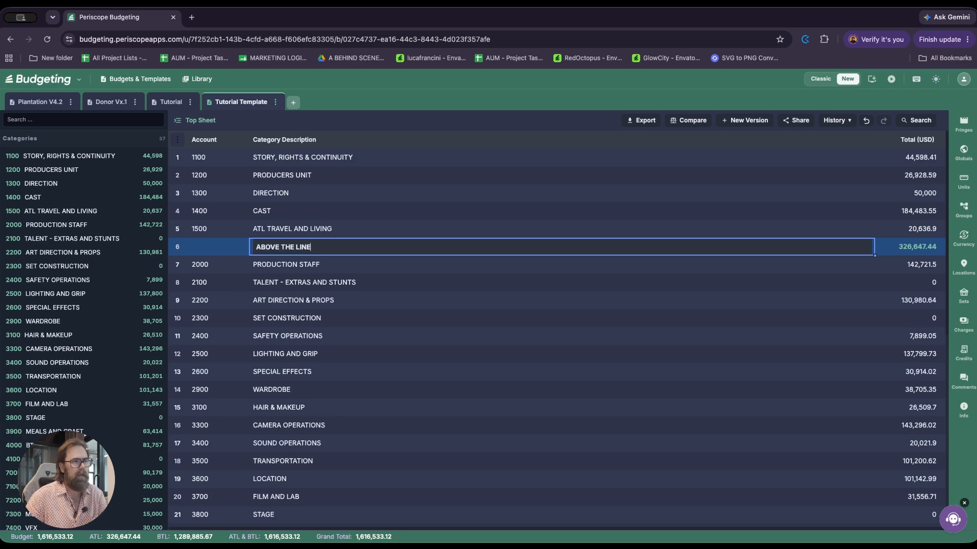
pyautogui.press('Return')
pyautogui.press('Down')
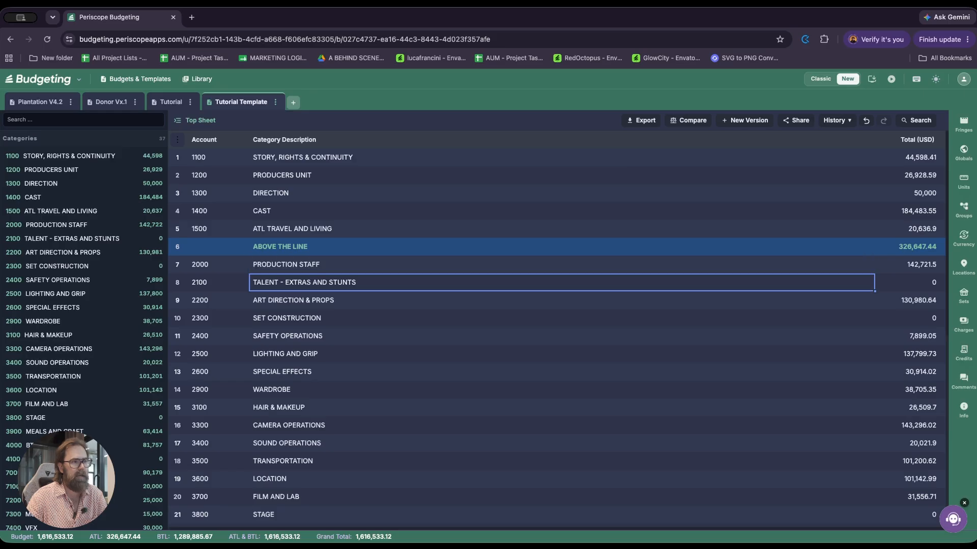
# Insert a production total row above category 8100 MISCELLANEOUS FEES and label it POST PRODUCTION.
pyautogui.scroll(-7, 312, 401)
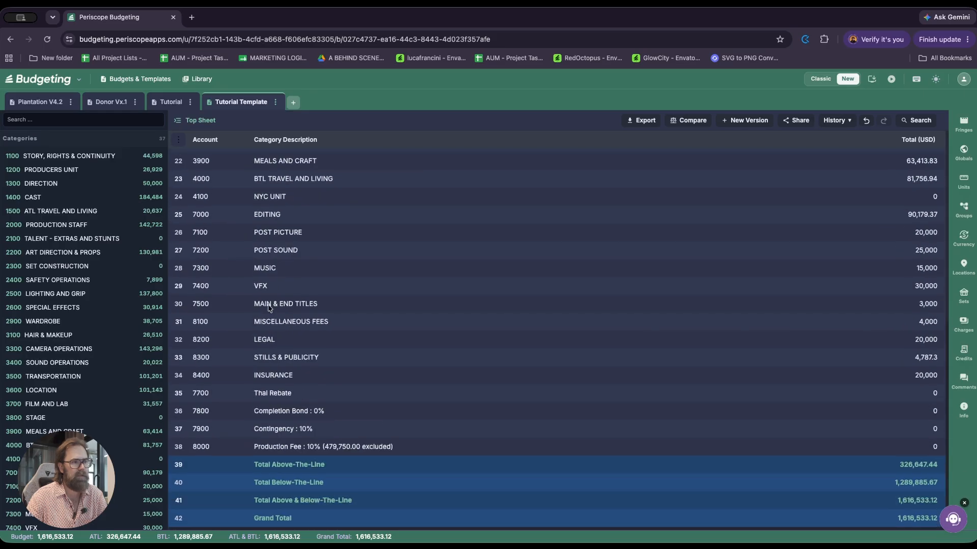
pyautogui.click(270, 322)
pyautogui.rightClick(270, 322)
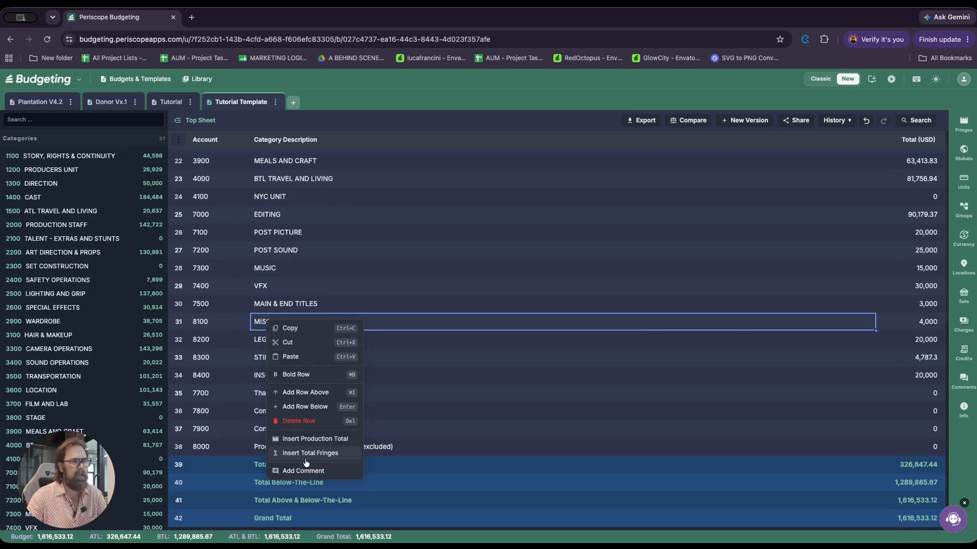
pyautogui.click(315, 439)
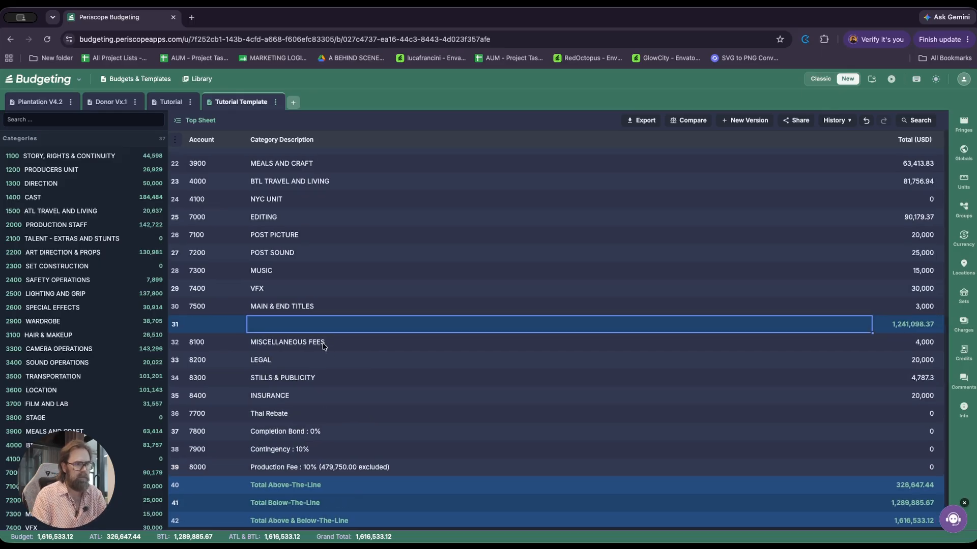
pyautogui.doubleClick(311, 325)
pyautogui.write('POST PRODUCTION')
pyautogui.press('Return')
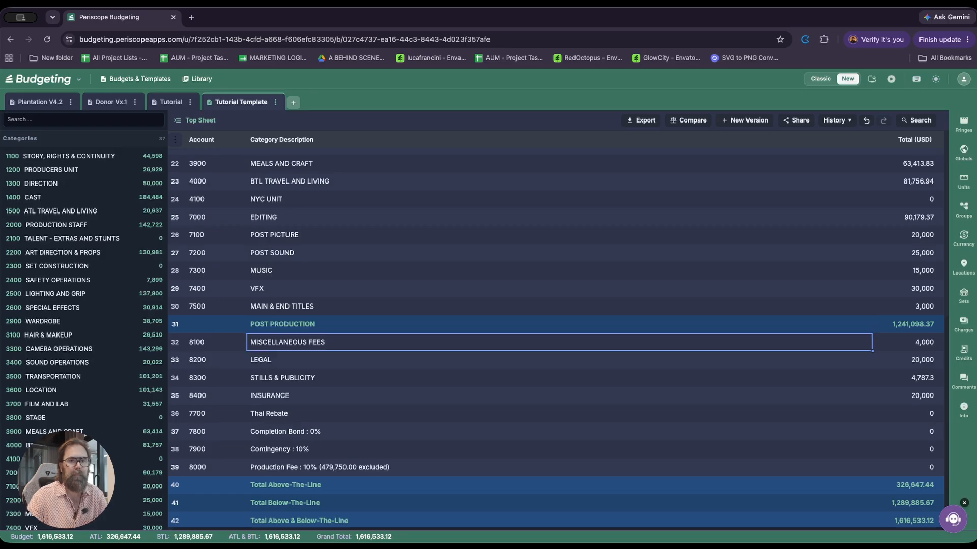
# Show the budget's fringes alongside the upper part of the top sheet.
pyautogui.scroll(8, 400, 407)
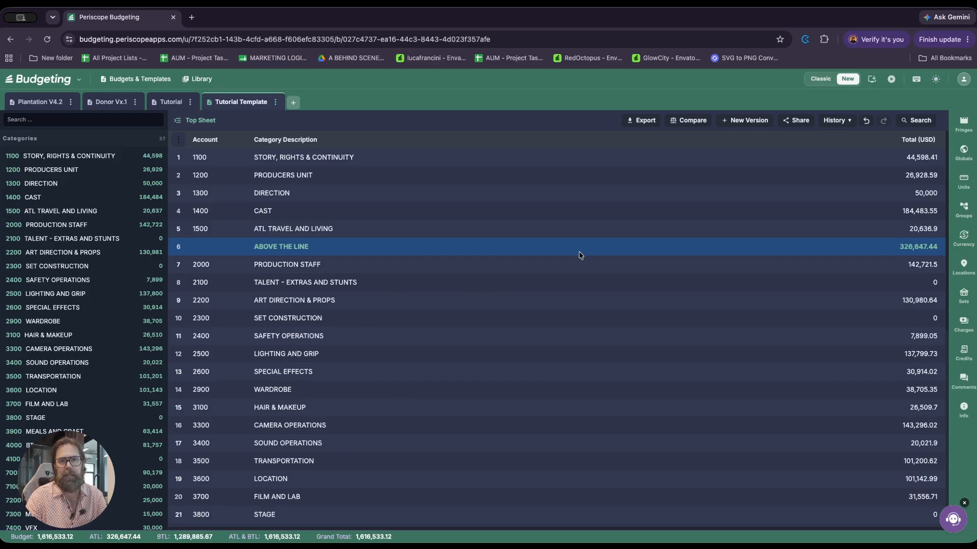
pyautogui.click(964, 122)
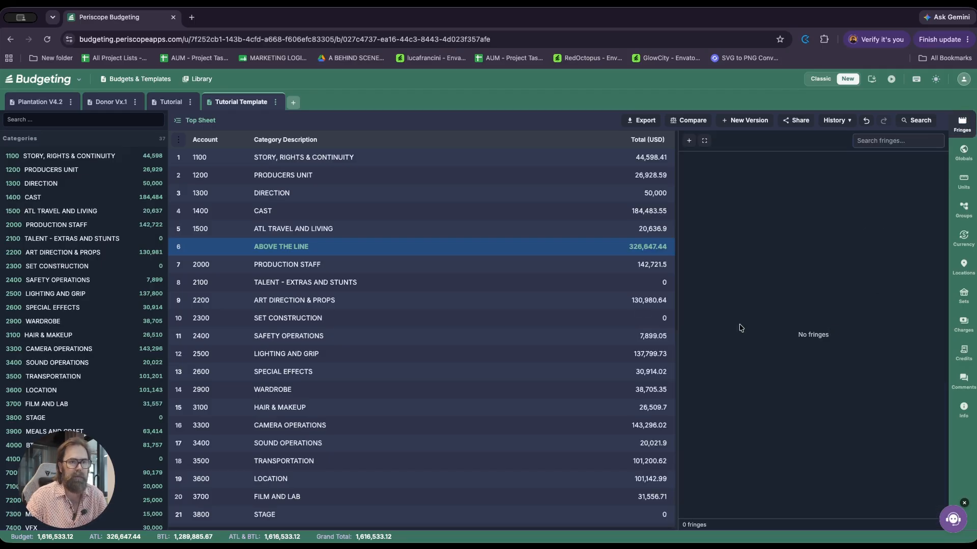
pyautogui.click(433, 300)
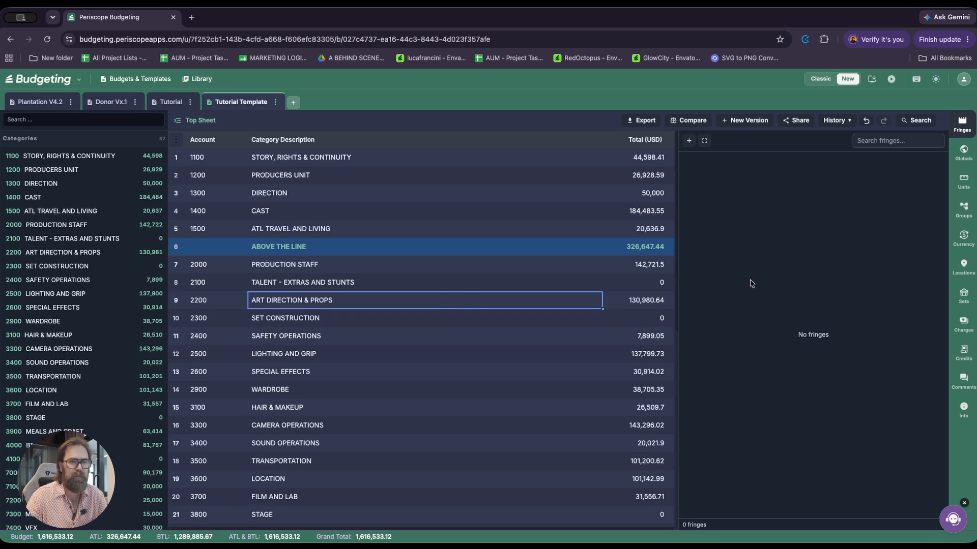
pyautogui.hscroll(1, 427, 290)
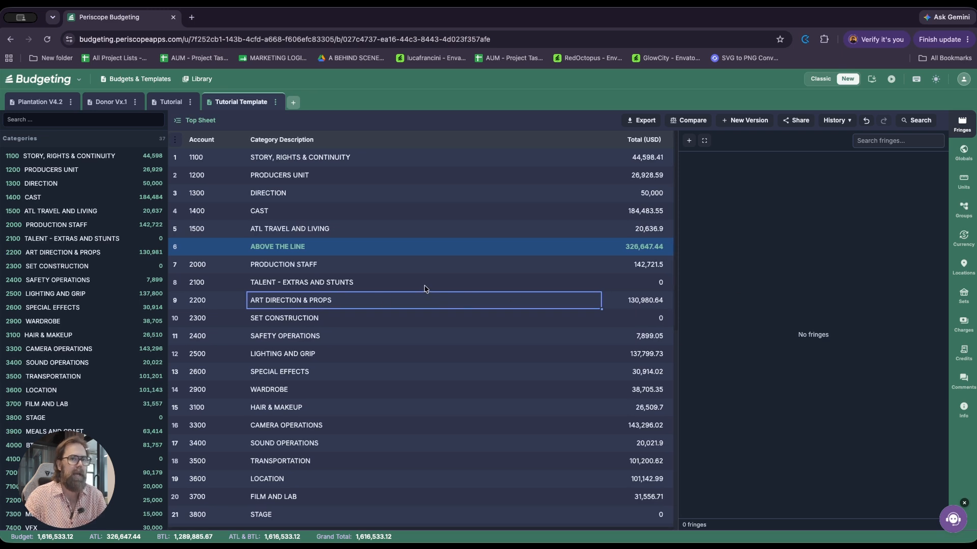
pyautogui.hscroll(-1, 427, 289)
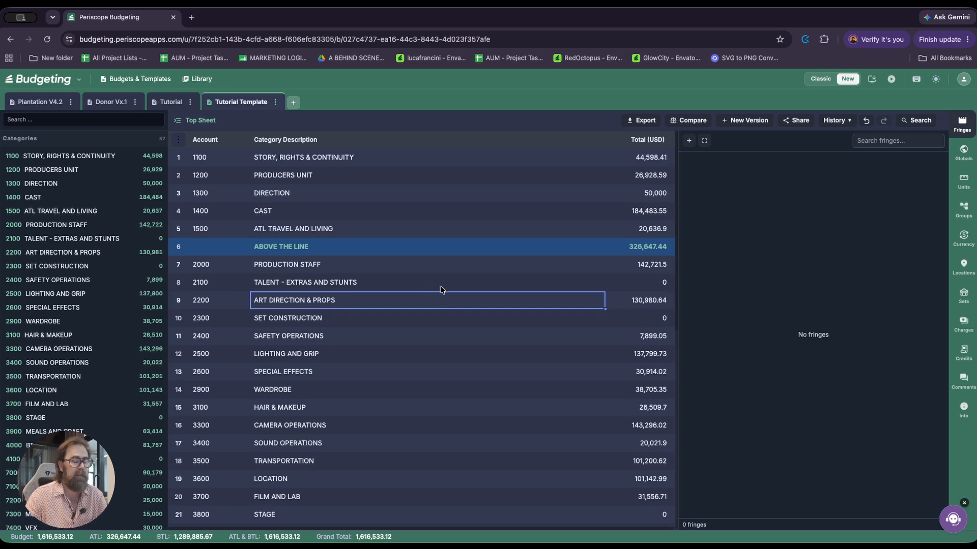
pyautogui.hscroll(1, 472, 304)
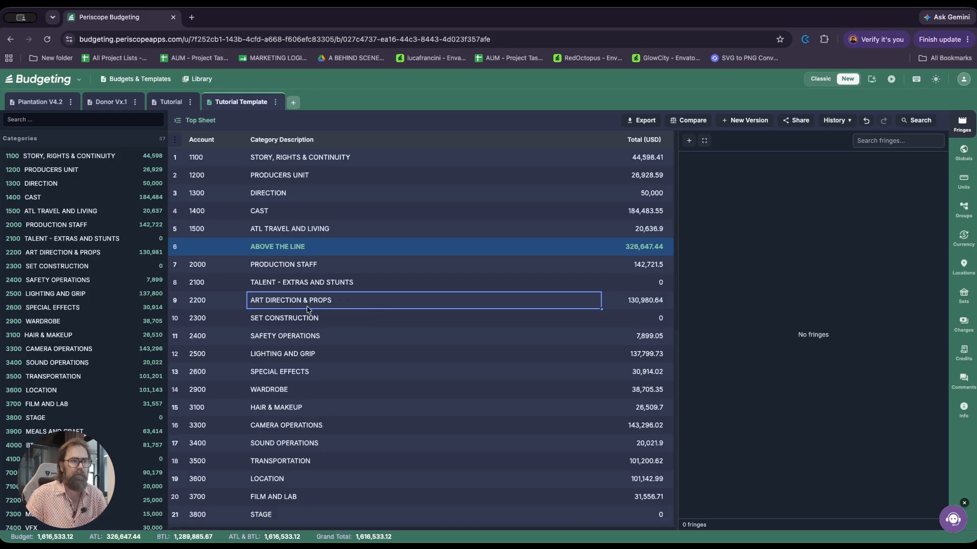
# Open category 2200 ART DIRECTION & PROPS and go into the detail lines of account 2202 PRODUCTION DESIGNER.
pyautogui.click(321, 320)
pyautogui.press('Down')
pyautogui.press('Up')
pyautogui.press('Up')
pyautogui.press('Up')
pyautogui.press('Down')
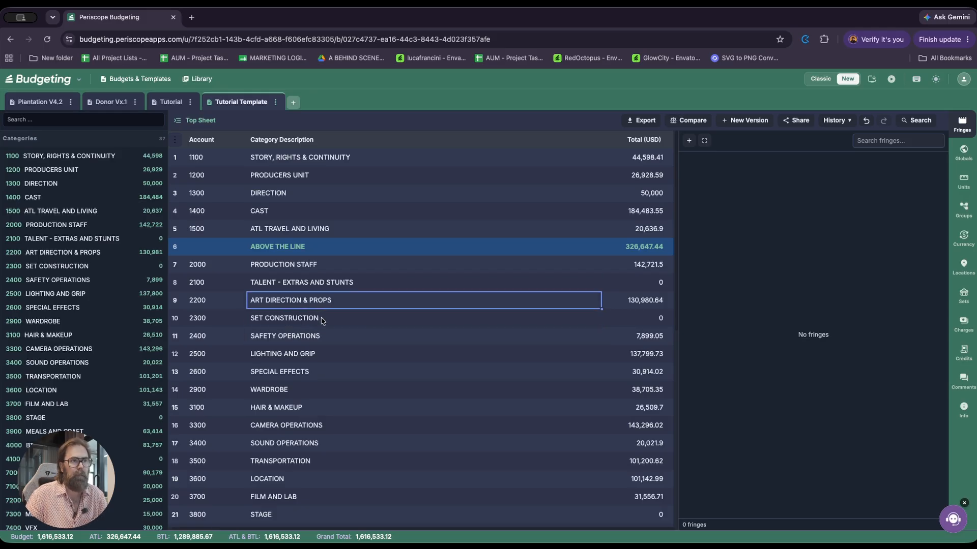
pyautogui.press('Return')
pyautogui.press('Down')
pyautogui.press('Up')
pyautogui.press('Return')
pyautogui.press('Right')
pyautogui.press('Down')
pyautogui.press('Right')
pyautogui.press('Down')
pyautogui.press('Left')
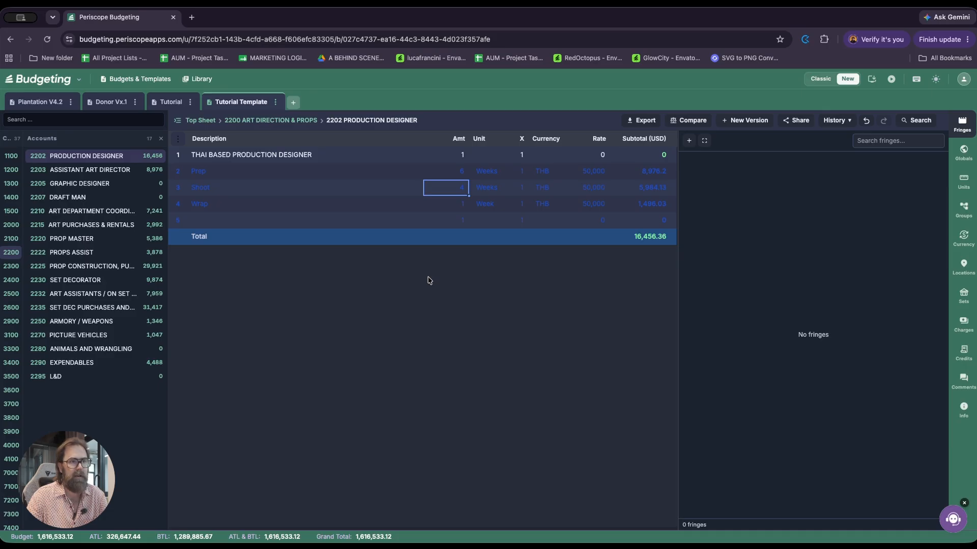
# Look over the Prep and Wrap detail lines of the production designer account, and return to the top sheet.
pyautogui.click(307, 204)
pyautogui.click(465, 199)
pyautogui.click(517, 204)
pyautogui.click(524, 172)
pyautogui.click(476, 173)
pyautogui.click(442, 173)
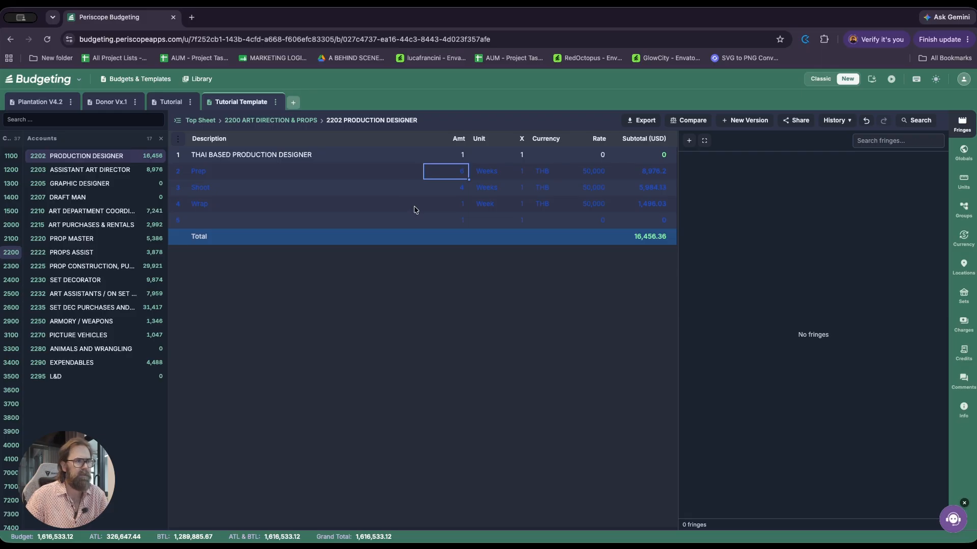
pyautogui.press('Escape')
pyautogui.press('Escape')
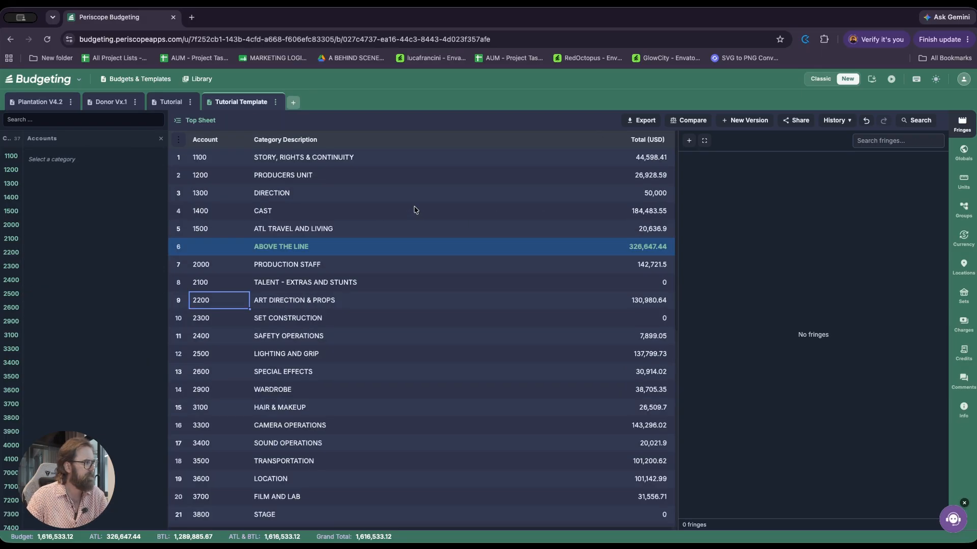
# Open category 2000 PRODUCTION STAFF and go into the detail lines of account 2001 LINE PRODUCER.
pyautogui.click(407, 240)
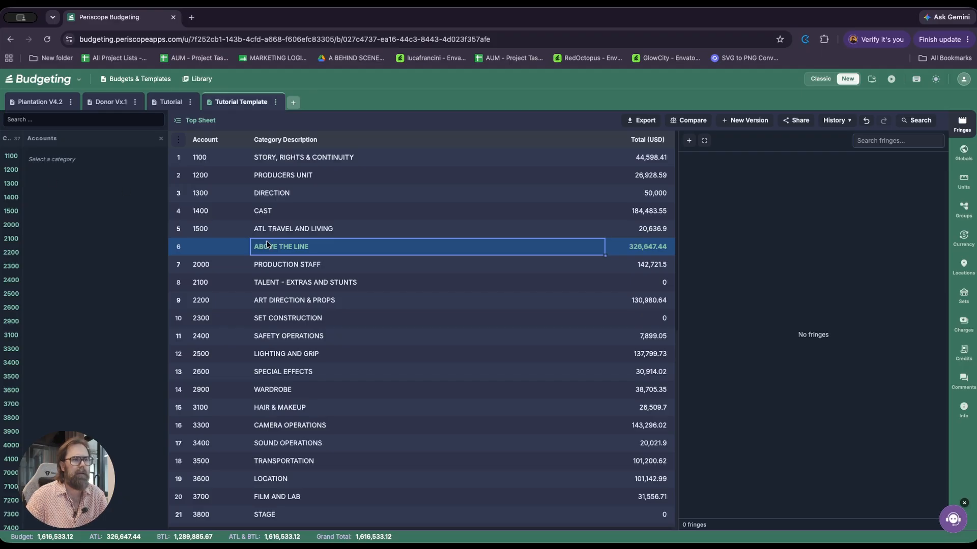
pyautogui.scroll(-1, 267, 244)
pyautogui.click(285, 249)
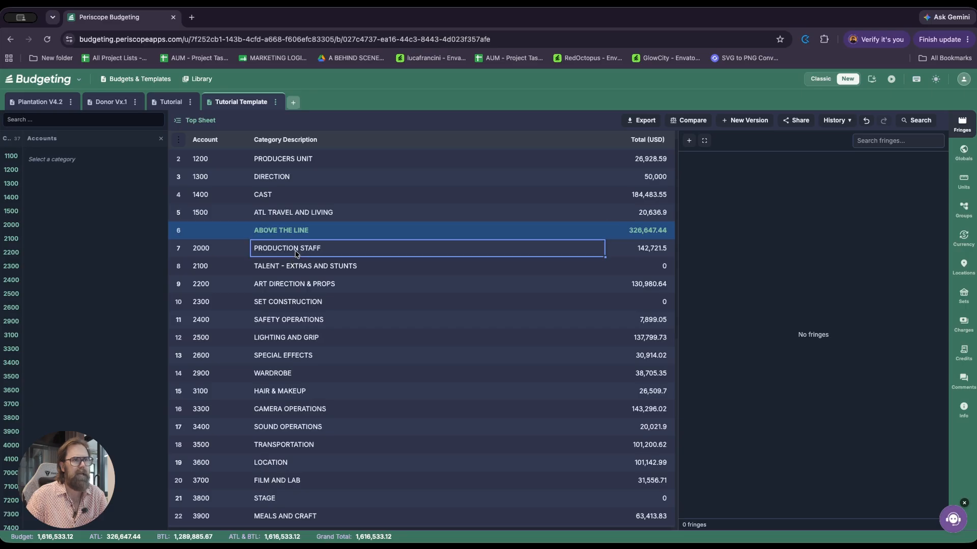
pyautogui.press('Return')
pyautogui.press('Right')
pyautogui.press('Return')
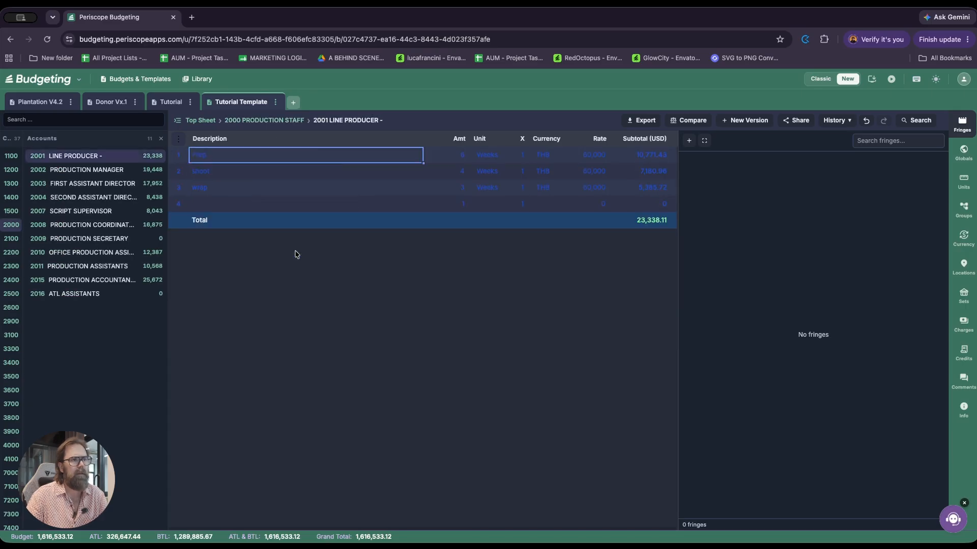
# Set the amount of the line producer's shoot line to the global sw.
pyautogui.press('Right')
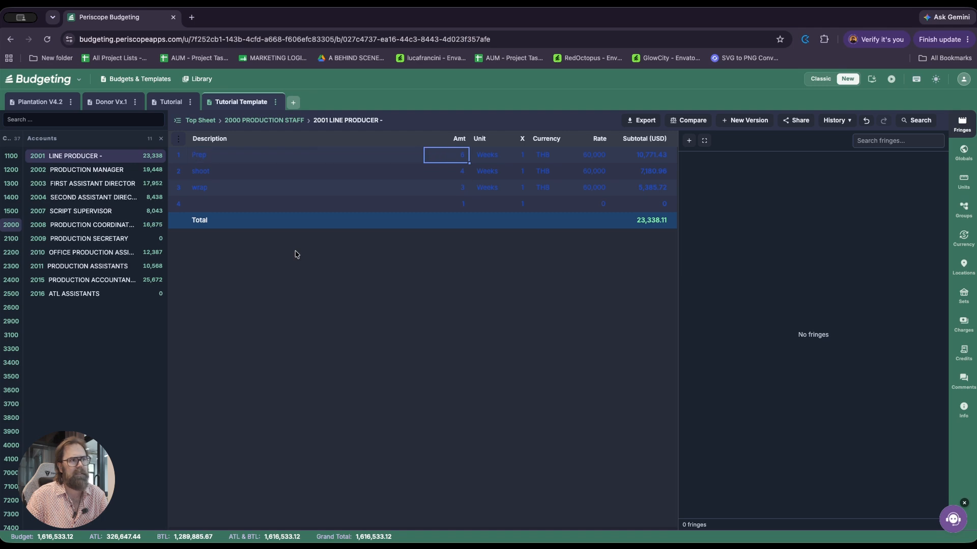
pyautogui.press('Down')
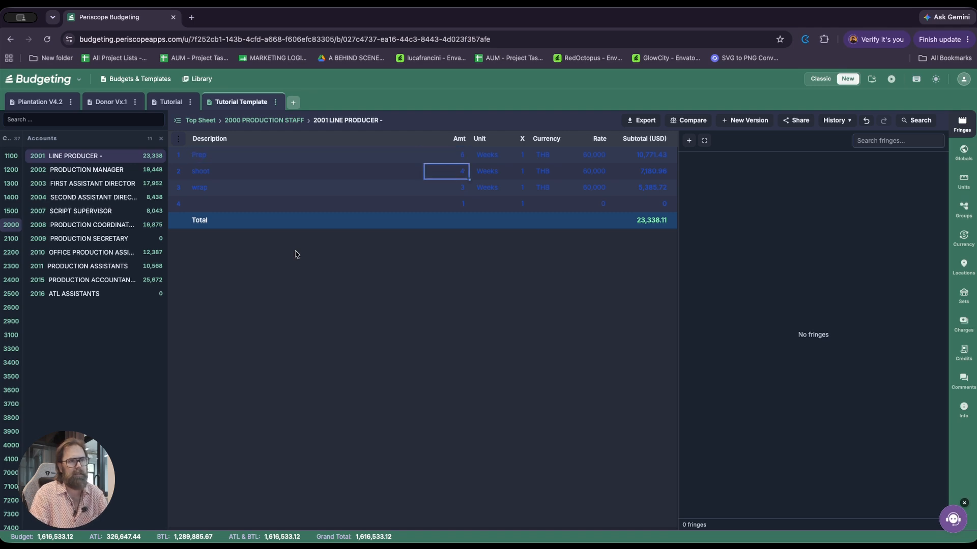
pyautogui.write('Sw')
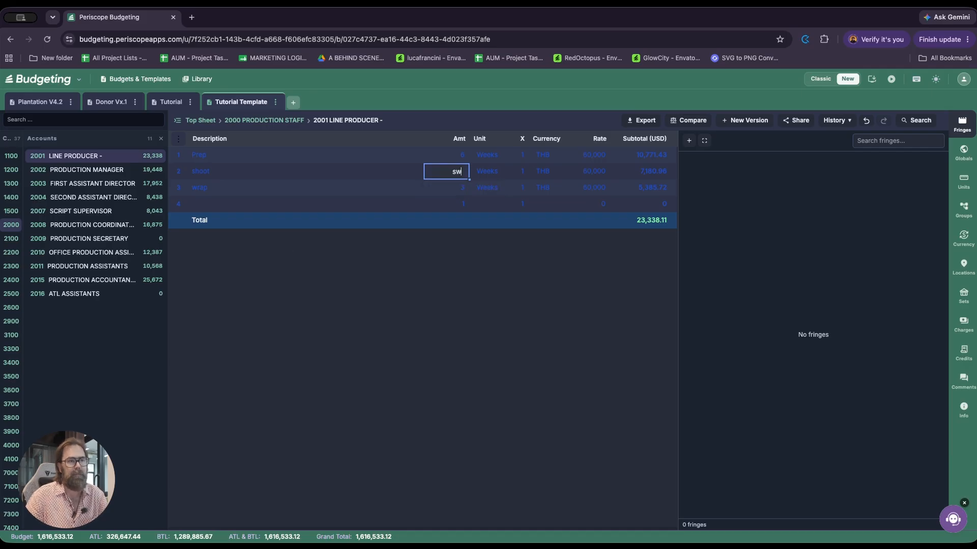
pyautogui.press('Tab')
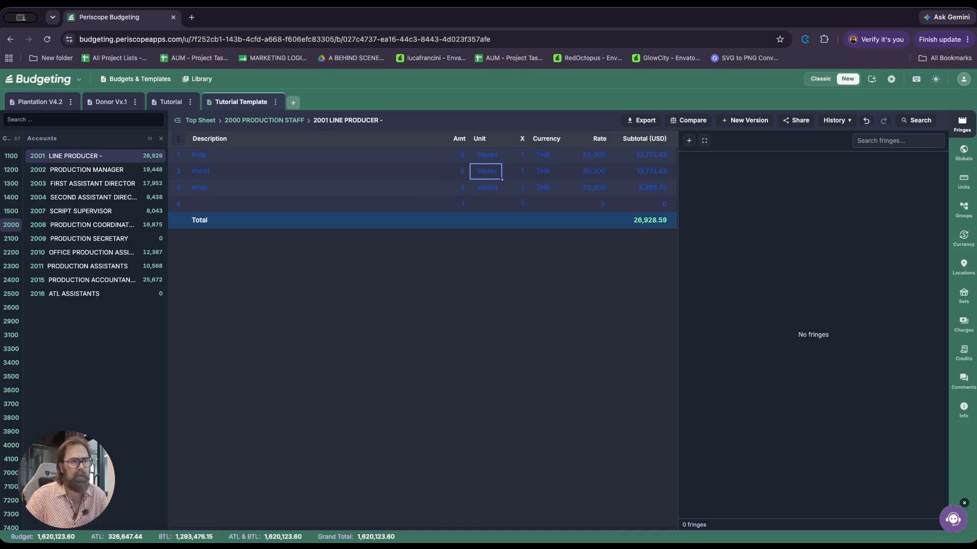
pyautogui.press('Right')
pyautogui.press('Left')
pyautogui.press('Left')
pyautogui.press('Right')
pyautogui.press('Left')
pyautogui.press('Right')
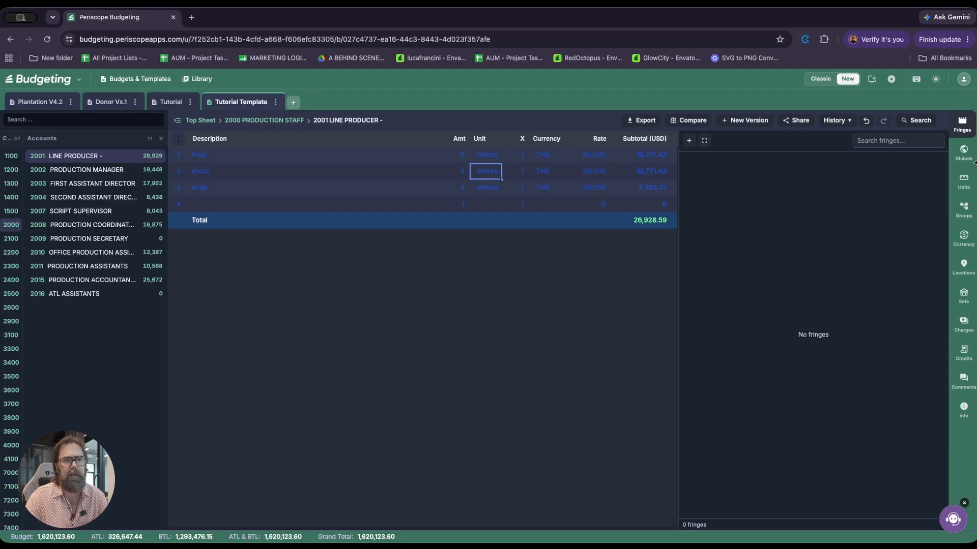
# Show the budget's globals and set the calculation of the shoot weeks global sw to 4.
pyautogui.click(963, 153)
pyautogui.click(770, 198)
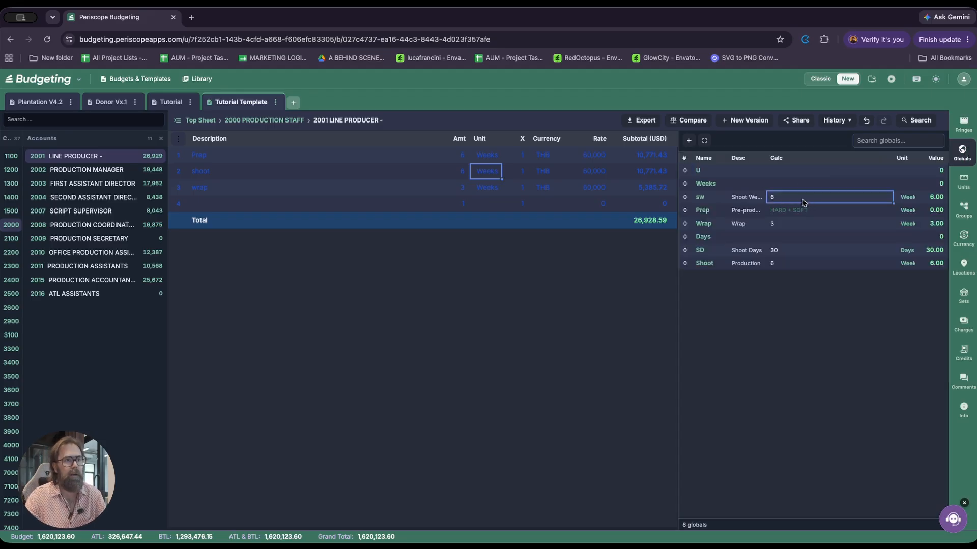
pyautogui.write('4')
pyautogui.click(463, 174)
# Set the shoot amount in account 2002 PRODUCTION MANAGER to sw, and move on to the shoot amount of 2003 FIRST ASSISTANT DIRECTOR.
pyautogui.press('super+Down')
pyautogui.press('Down')
pyautogui.press('Right')
pyautogui.write('sd')
pyautogui.press('BackSpace')
pyautogui.write('w')
pyautogui.press('super+Down')
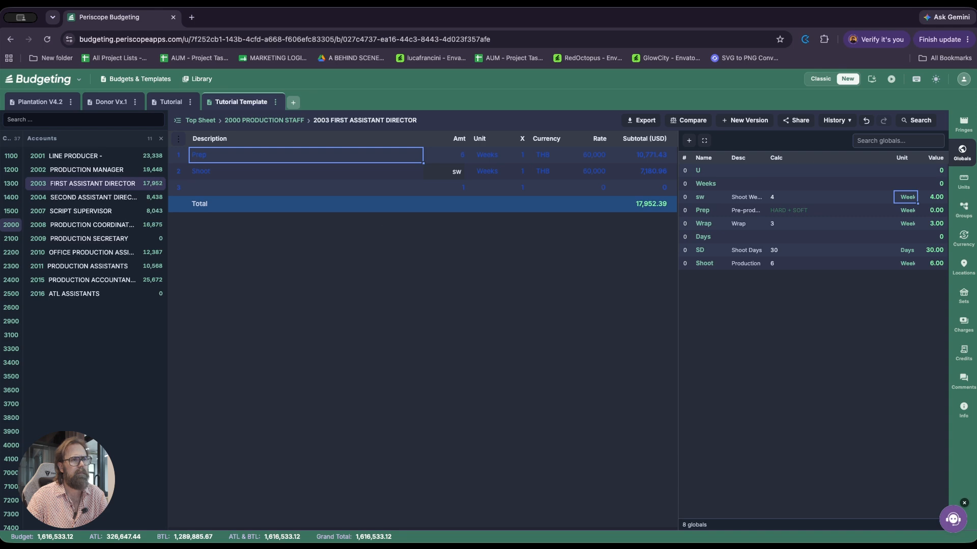
pyautogui.click(457, 171)
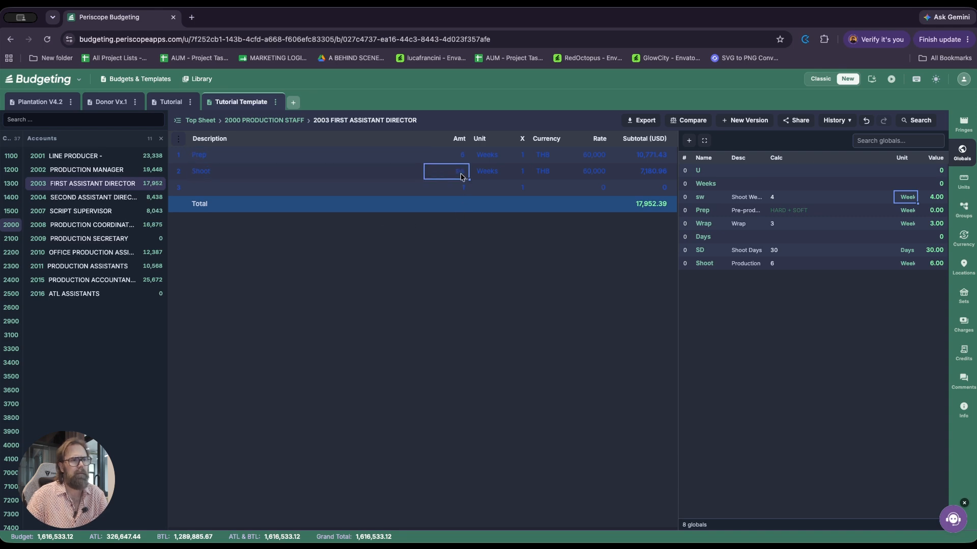
# In account 2004 SECOND ASSISTANT DIRECTOR, set the amounts of both shoot lines, for the 2nd AD and the 2nd 2nd AD, to sw.
pyautogui.press('super+Down')
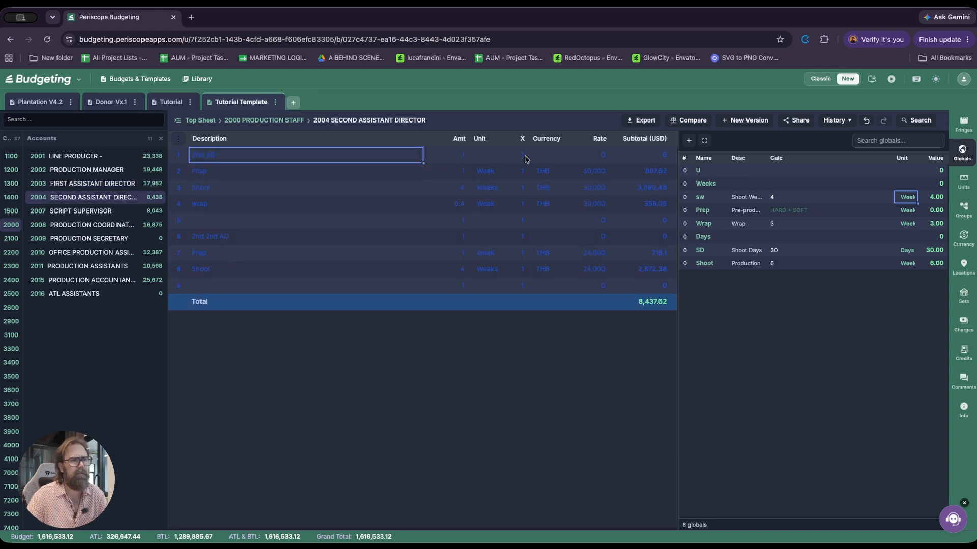
pyautogui.click(456, 184)
pyautogui.write('sw')
pyautogui.press('Return')
pyautogui.press('Return')
pyautogui.press('Down')
pyautogui.press('Down')
pyautogui.press('Down')
pyautogui.press('Down')
pyautogui.write('sw')
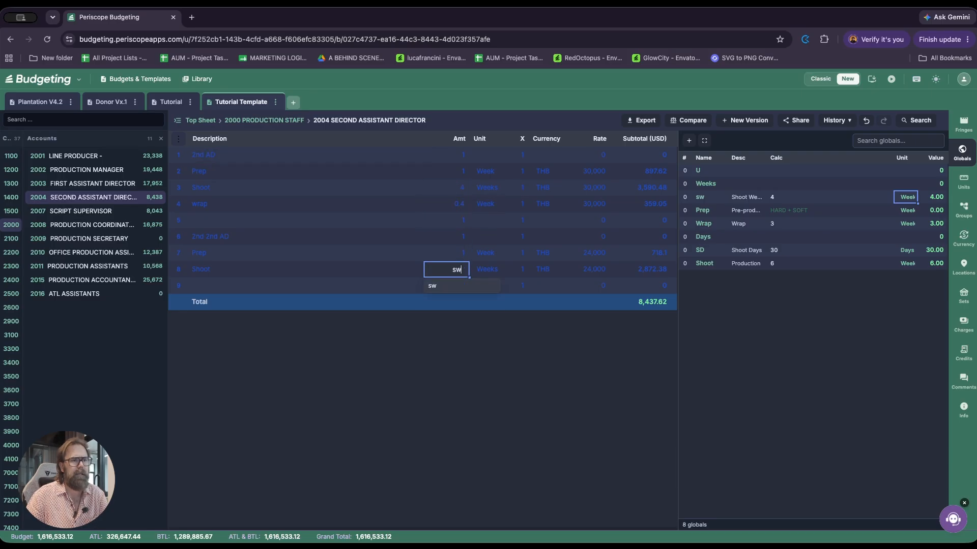
pyautogui.press('Return')
pyautogui.press('Left')
pyautogui.press('Up')
pyautogui.press('Up')
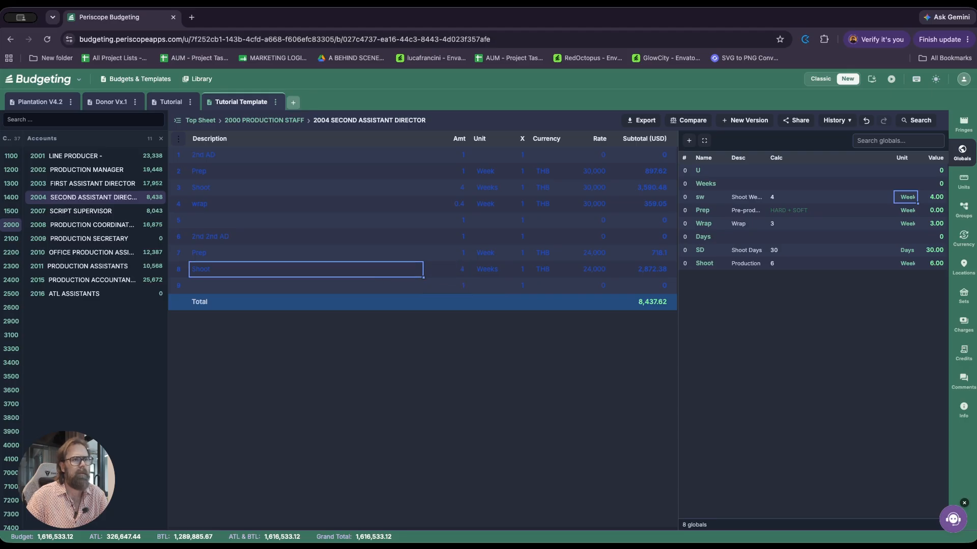
# Go to the shoot amount of account 2007 SCRIPT SUPERVISOR and set the shoot days global SD to 22.
pyautogui.press('pagedown')
pyautogui.press('Down')
pyautogui.press('Right')
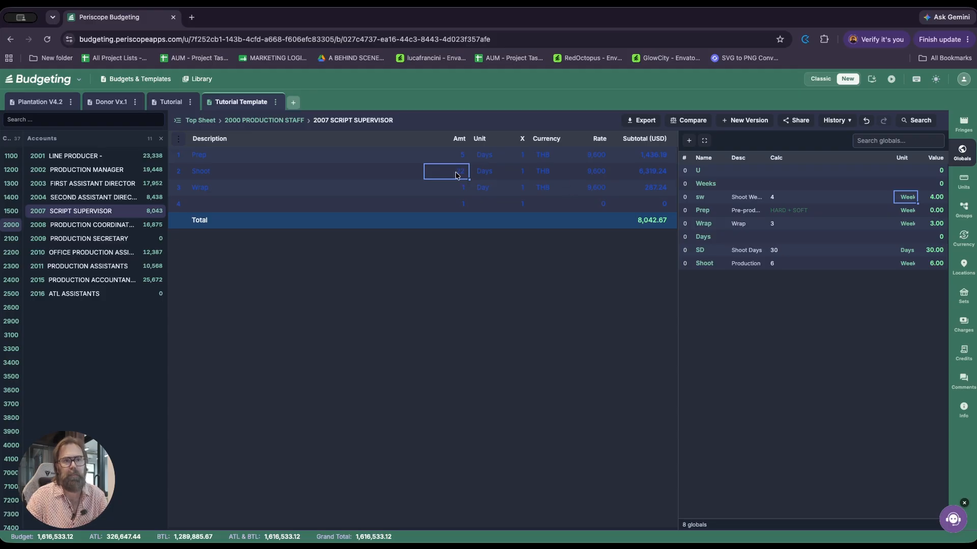
pyautogui.click(740, 255)
pyautogui.click(776, 257)
pyautogui.write('22')
pyautogui.press('Return')
# Set the script supervisor's shoot amount to the global sd and return to the PRODUCTION STAFF account list.
pyautogui.write('sd')
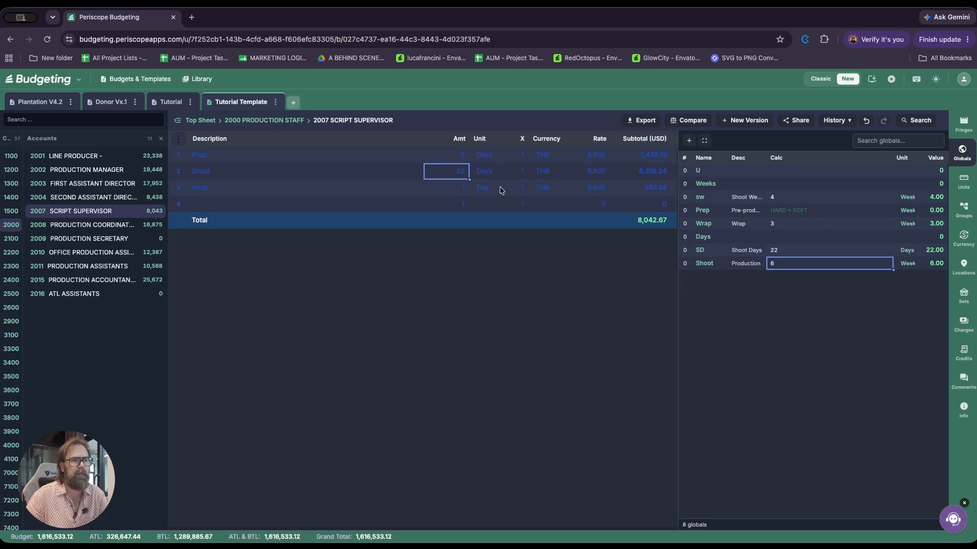
pyautogui.press('Return')
pyautogui.press('Return')
pyautogui.press('Down')
pyautogui.press('Left')
pyautogui.press('Up')
pyautogui.press('Up')
pyautogui.press('Up')
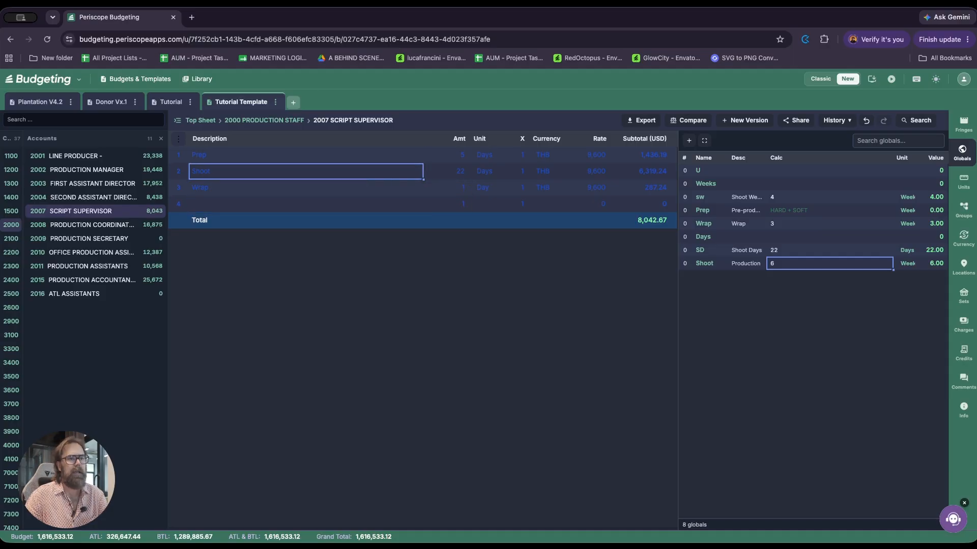
pyautogui.press('Down')
pyautogui.press('Down')
pyautogui.press('Down')
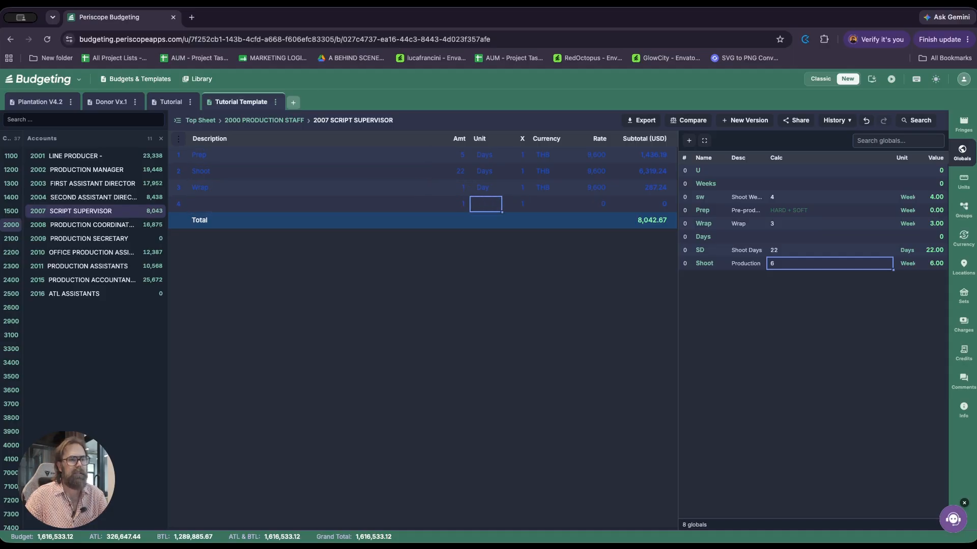
pyautogui.press('Escape')
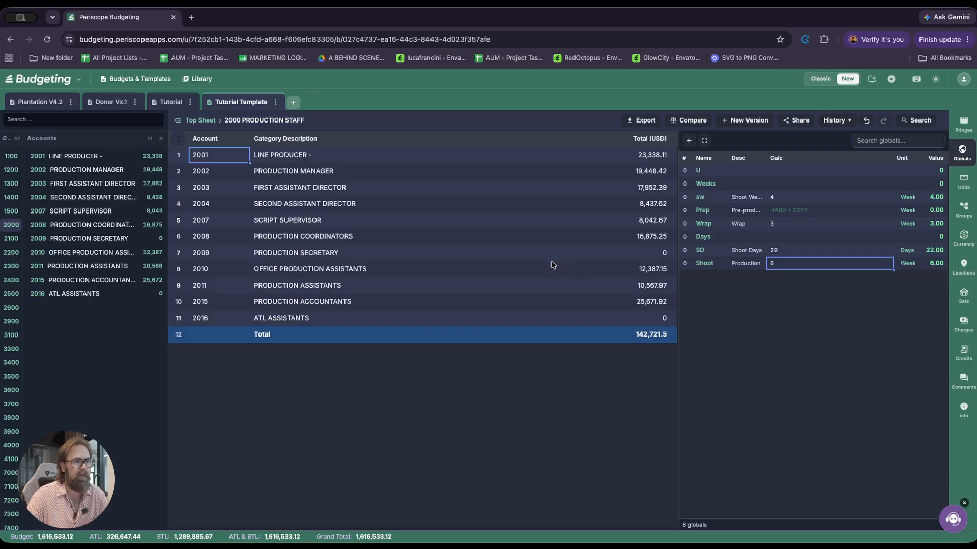
# From the budget's import dialog, save the sample xlsx template to Downloads as Periscope_budget_template.xlsx, and leave the dialog without importing.
pyautogui.click(478, 260)
pyautogui.click(276, 103)
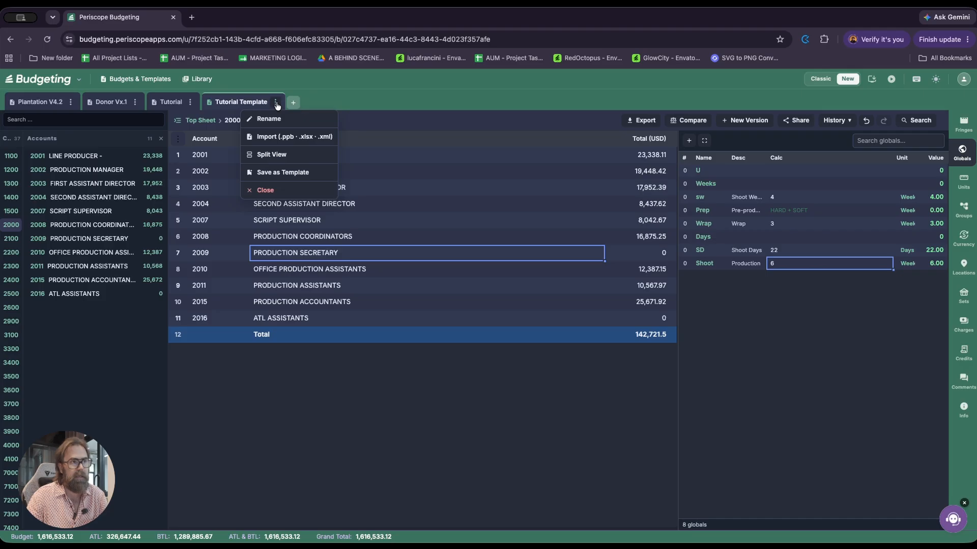
pyautogui.click(285, 136)
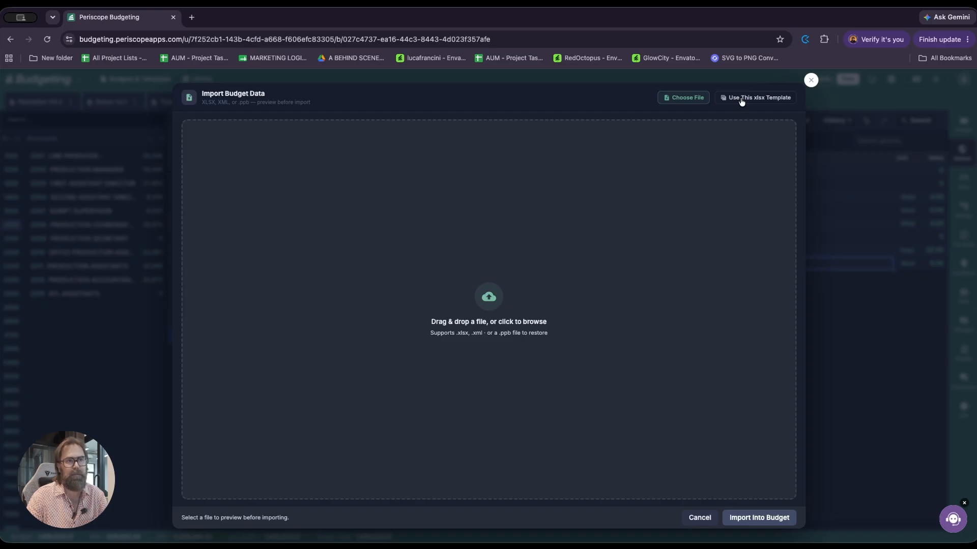
pyautogui.click(741, 99)
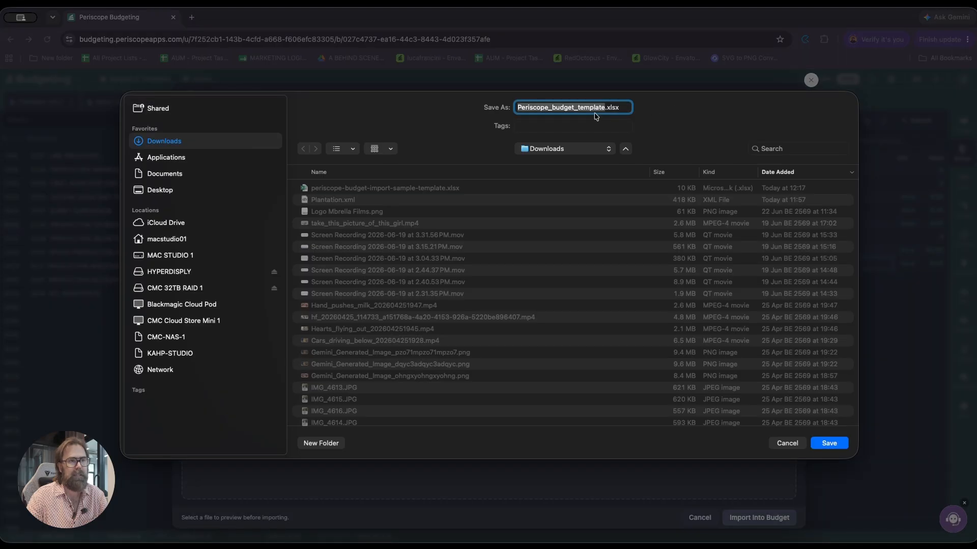
pyautogui.click(823, 446)
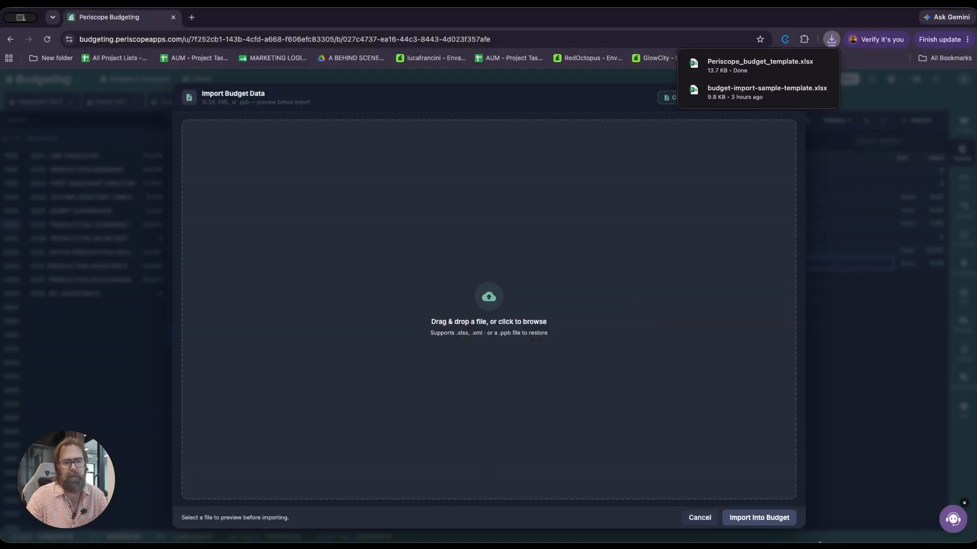
pyautogui.click(836, 520)
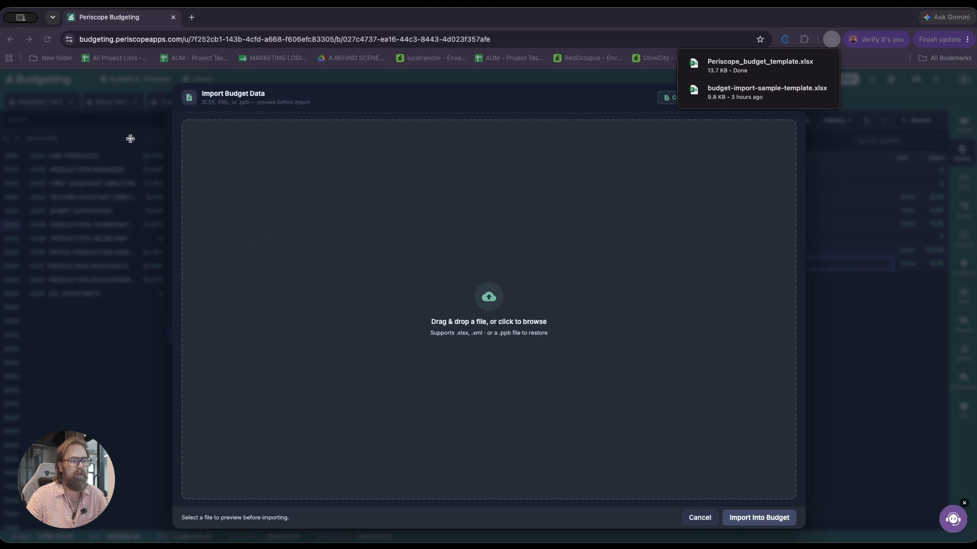
pyautogui.click(173, 288)
# Show the Tutorial Template in split view and look through the top sheet in the first pane.
pyautogui.click(276, 104)
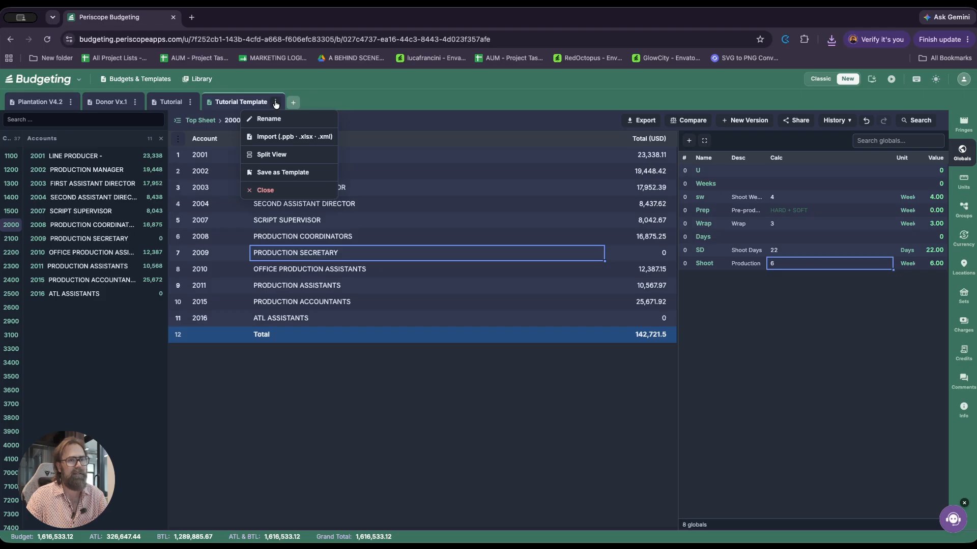
pyautogui.click(276, 158)
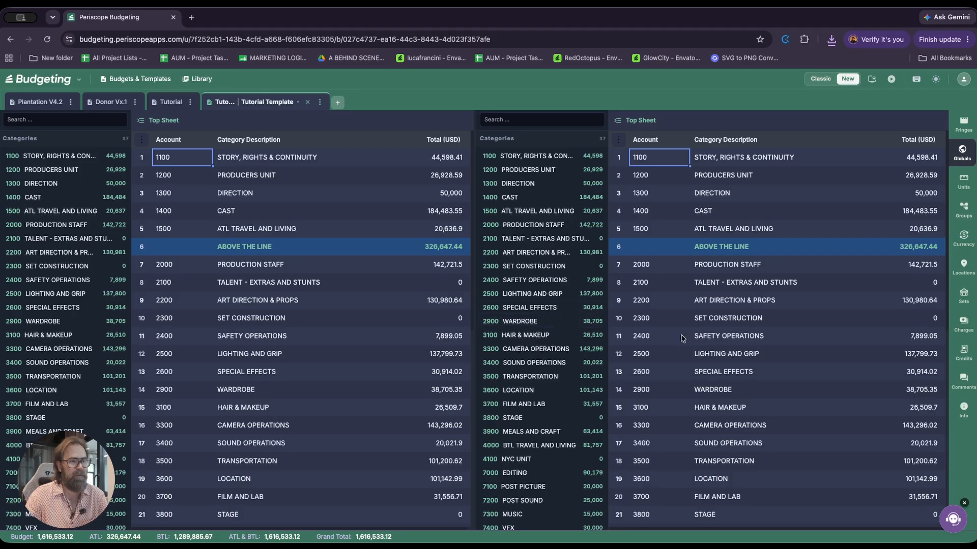
pyautogui.scroll(-5, 372, 280)
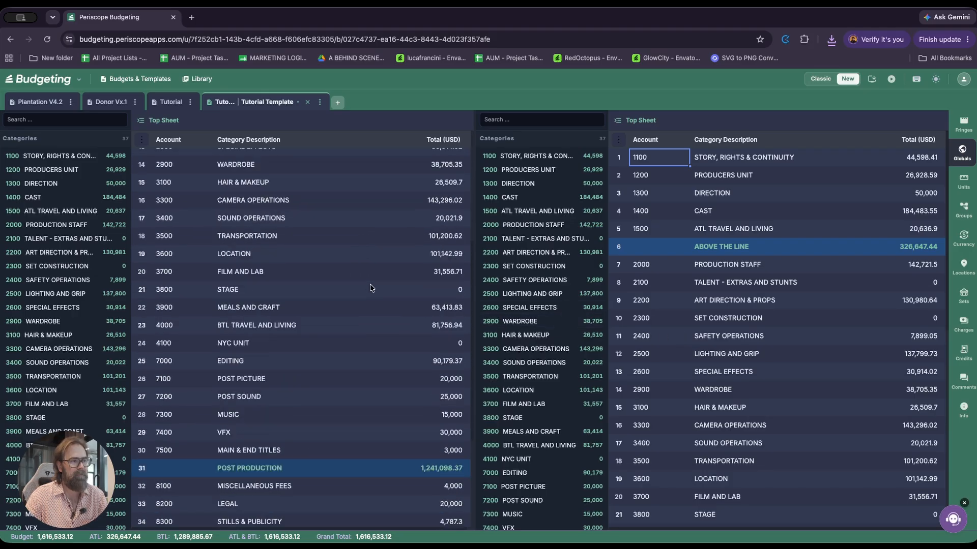
pyautogui.scroll(1, 370, 286)
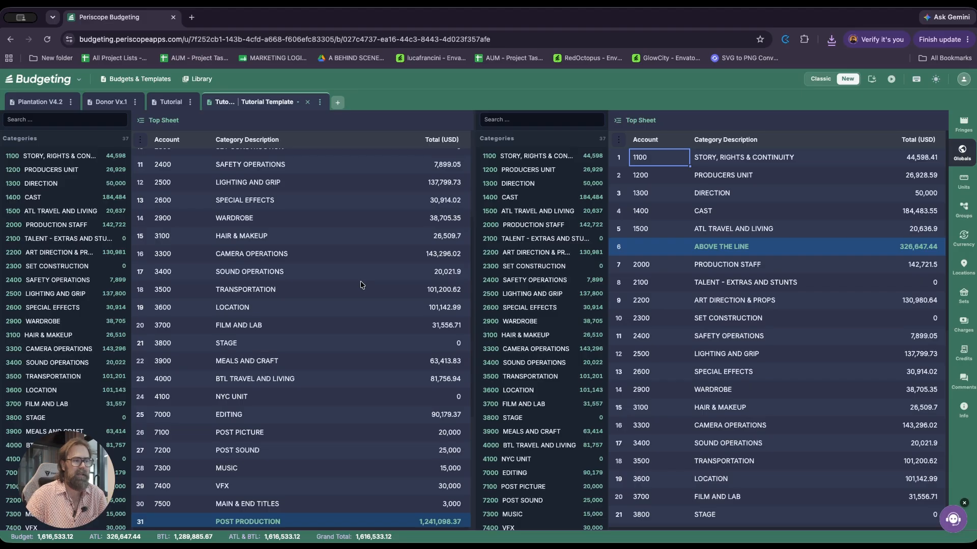
pyautogui.scroll(2, 360, 281)
# Open category 3600 LOCATION in the first pane and look over its accounts.
pyautogui.click(247, 344)
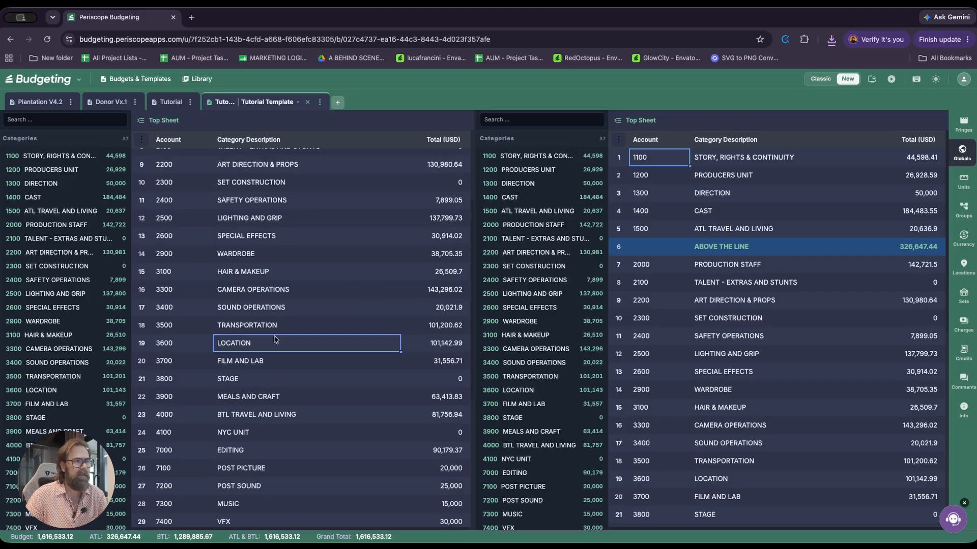
pyautogui.doubleClick(275, 340)
pyautogui.press('Down')
pyautogui.press('Right')
pyautogui.press('Down')
pyautogui.press('Up')
pyautogui.press('Up')
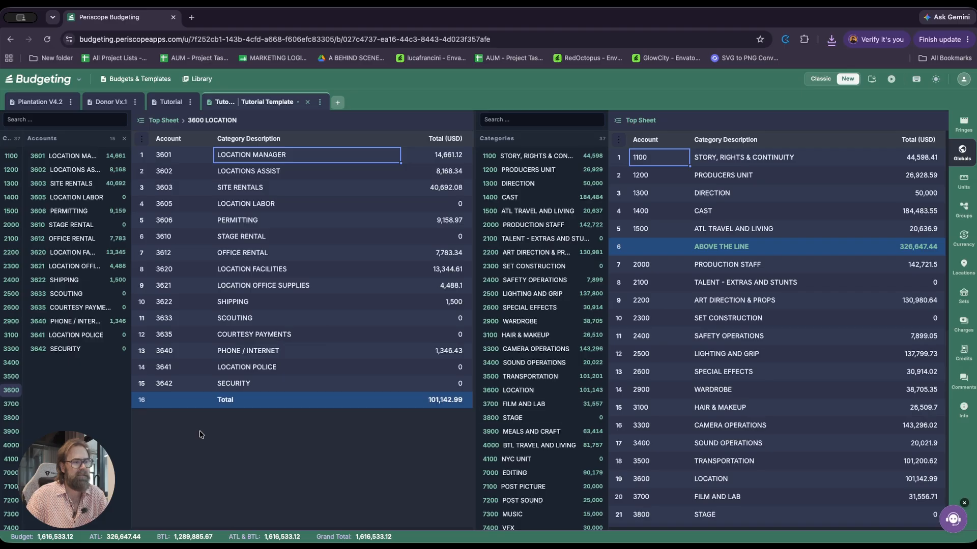
# Return the first pane to the top sheet, open category 3500 TRANSPORTATION and go into account 3503 DRIVERS/VANS.
pyautogui.press('Escape')
pyautogui.press('Down')
pyautogui.press('Right')
pyautogui.press('Up')
pyautogui.press('Down')
pyautogui.press('Down')
pyautogui.press('Down')
pyautogui.press('Up')
pyautogui.press('Up')
pyautogui.press('Up')
pyautogui.press('Up')
pyautogui.press('Return')
pyautogui.press('Down')
pyautogui.press('Down')
pyautogui.press('Return')
# Look over the prep and shoot vehicle lines of the DRIVERS/VANS account.
pyautogui.press('Right')
pyautogui.press('Down')
pyautogui.press('Down')
pyautogui.press('Right')
pyautogui.press('Right')
pyautogui.press('Down')
pyautogui.press('Left')
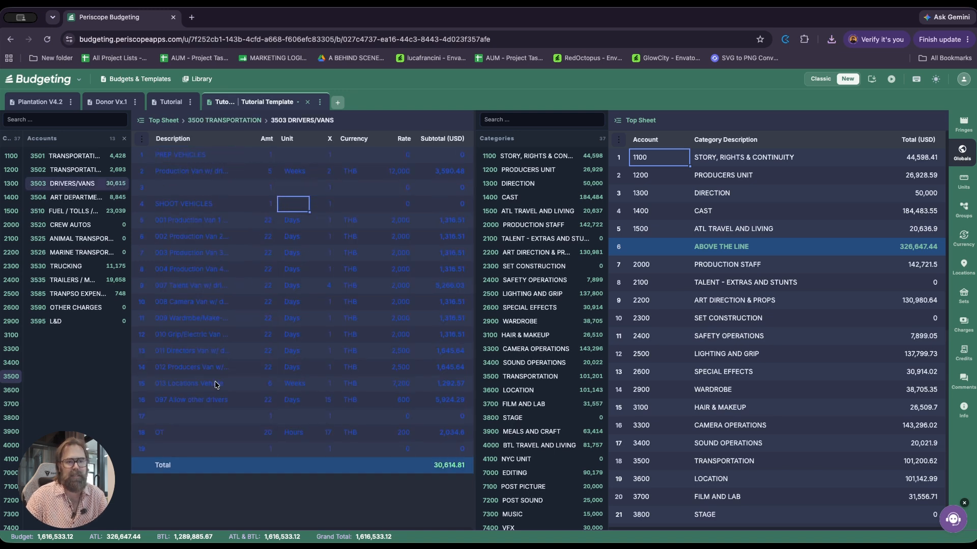
# In the second pane, open category 3500 TRANSPORTATION and go into account 3510 FUEL / TOLLS / PARKING.
pyautogui.click(704, 461)
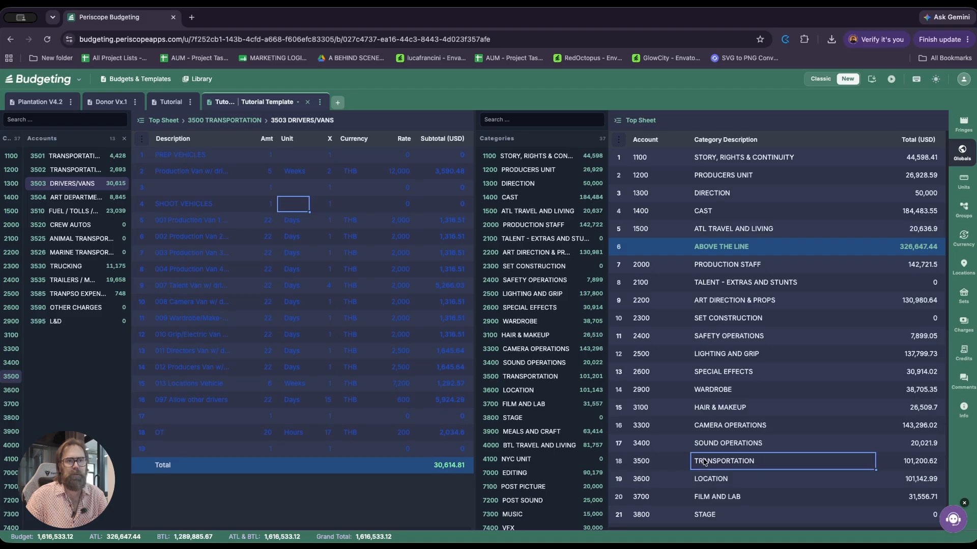
pyautogui.press('Return')
pyautogui.press('Down')
pyautogui.press('Down')
pyautogui.press('Down')
pyautogui.press('Down')
pyautogui.press('Return')
# Set the X multiplier of the shoot line in FUEL / TOLLS / PARKING to 25.
pyautogui.press('Right')
pyautogui.press('Right')
pyautogui.press('Down')
pyautogui.press('Left')
pyautogui.press('Right')
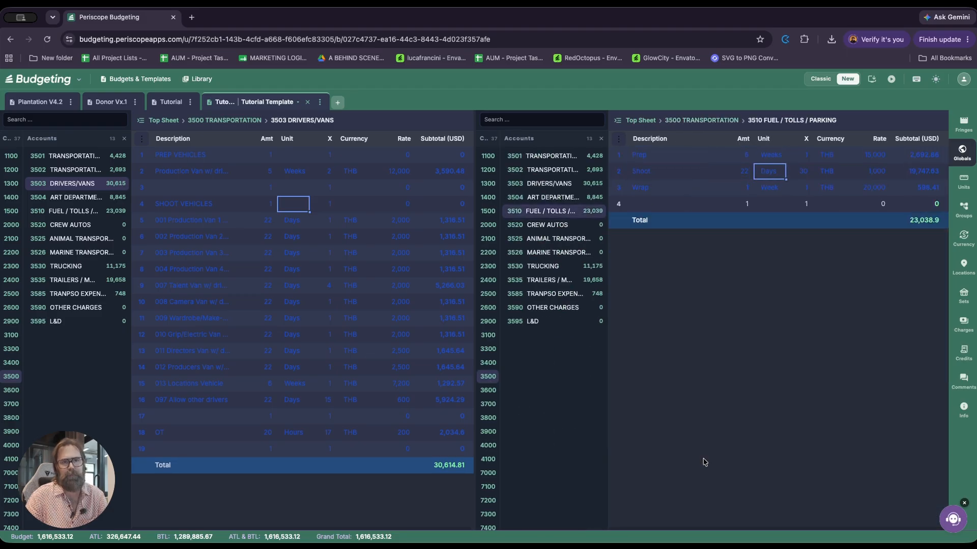
pyautogui.press('Left')
pyautogui.press('Right')
pyautogui.press('Right')
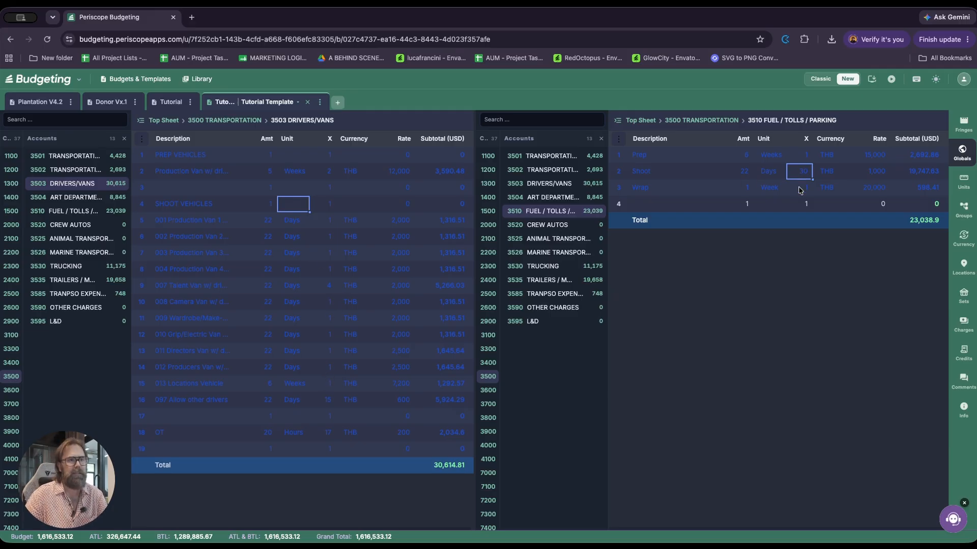
pyautogui.write('25')
pyautogui.press('Return')
pyautogui.press('Left')
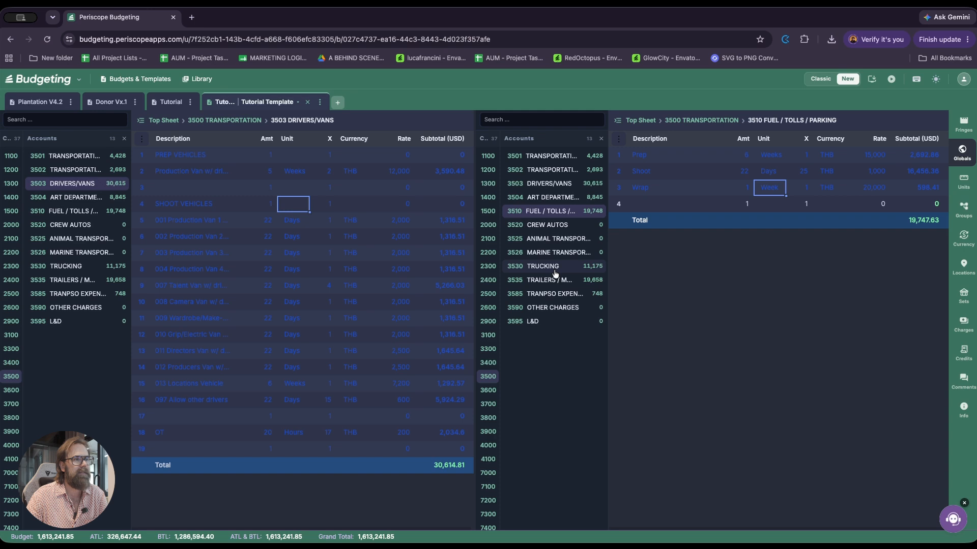
# Close the split view of the Tutorial Template budget to return to a single pane.
pyautogui.click(319, 102)
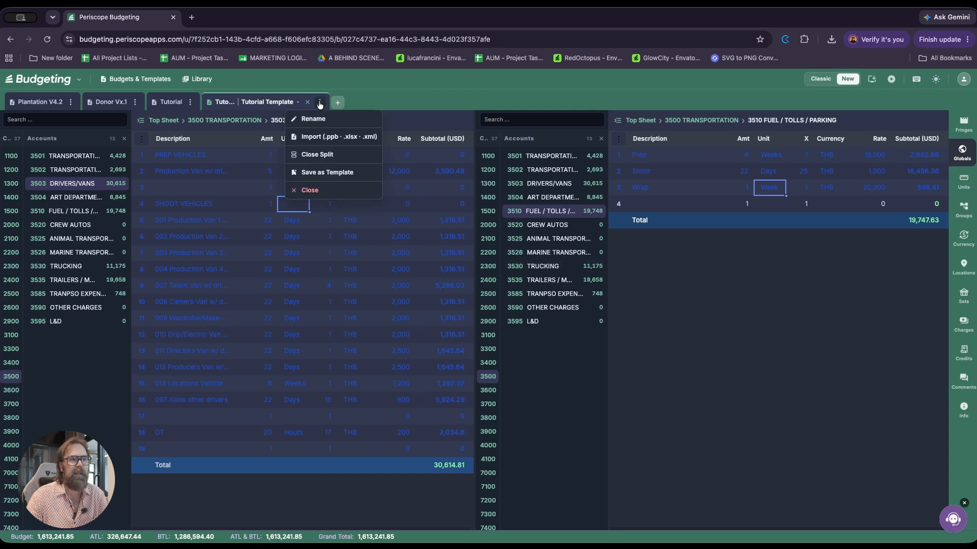
pyautogui.click(325, 155)
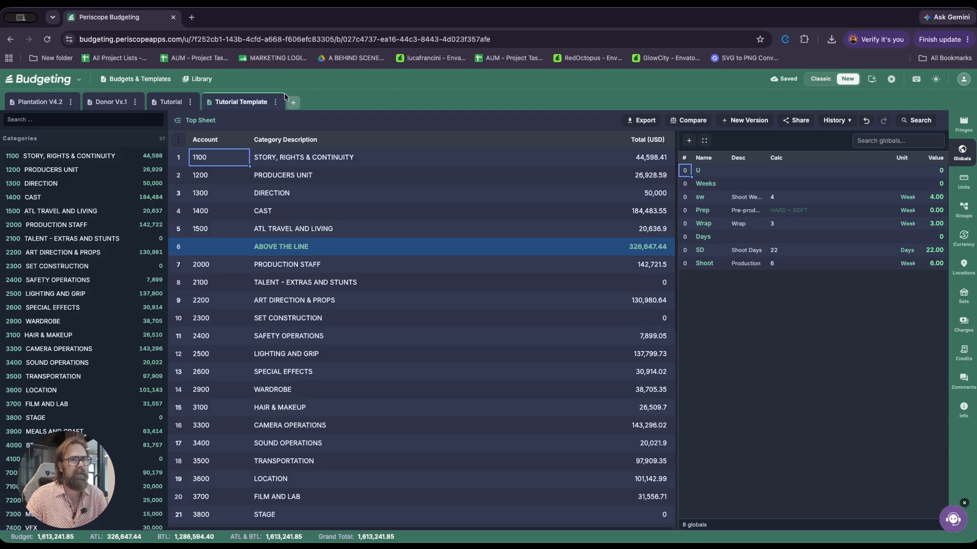
# Split the Tutorial Template budget into two panes once more and close the split again.
pyautogui.click(275, 102)
pyautogui.click(273, 155)
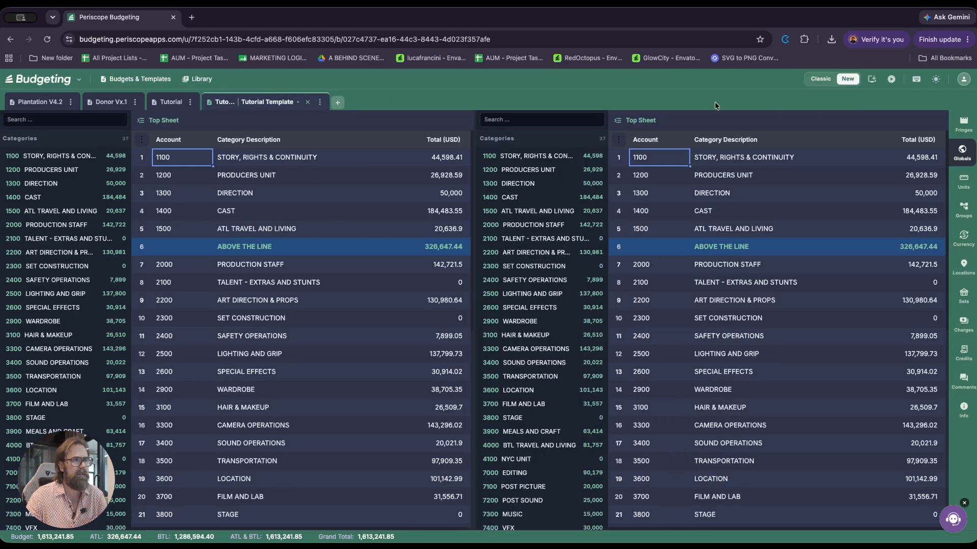
pyautogui.click(322, 104)
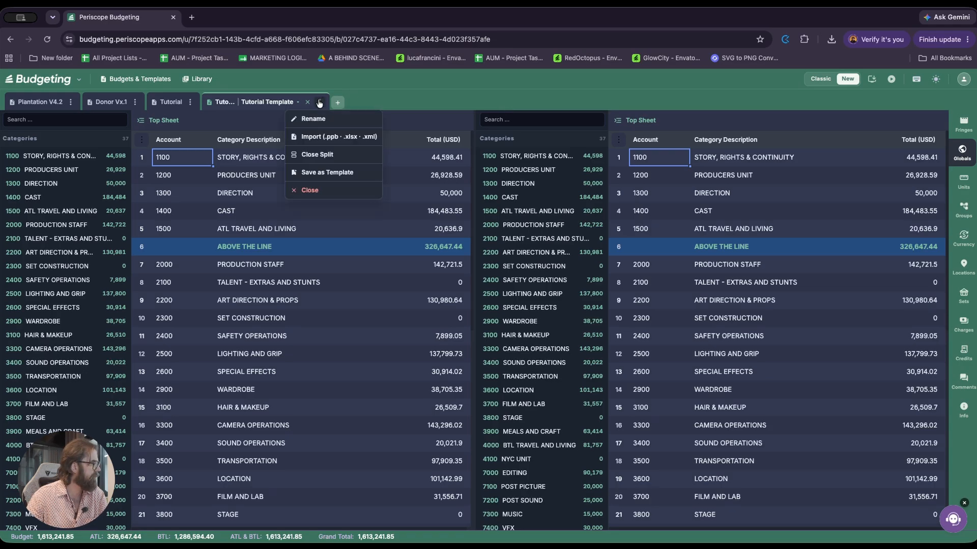
pyautogui.click(322, 153)
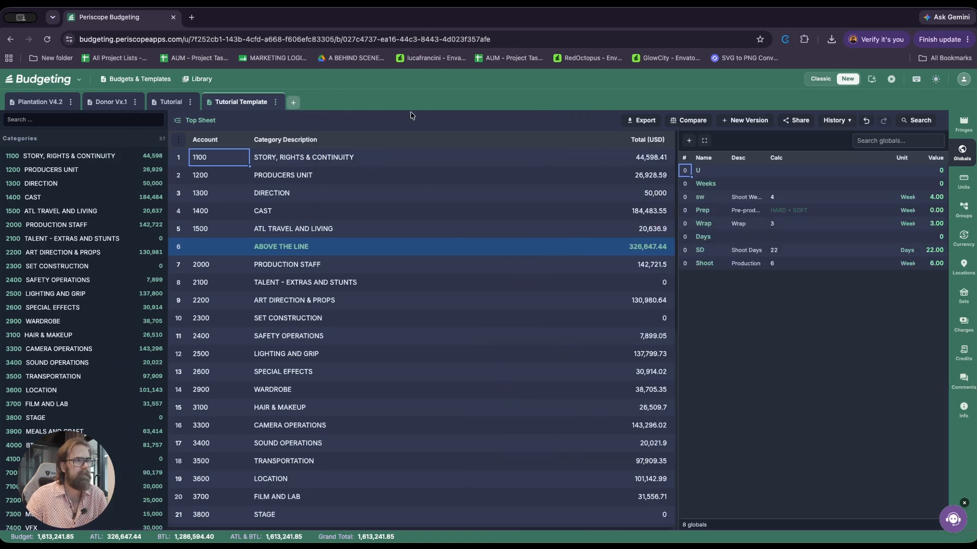
# Close the open Tutorial Template budget.
pyautogui.click(275, 103)
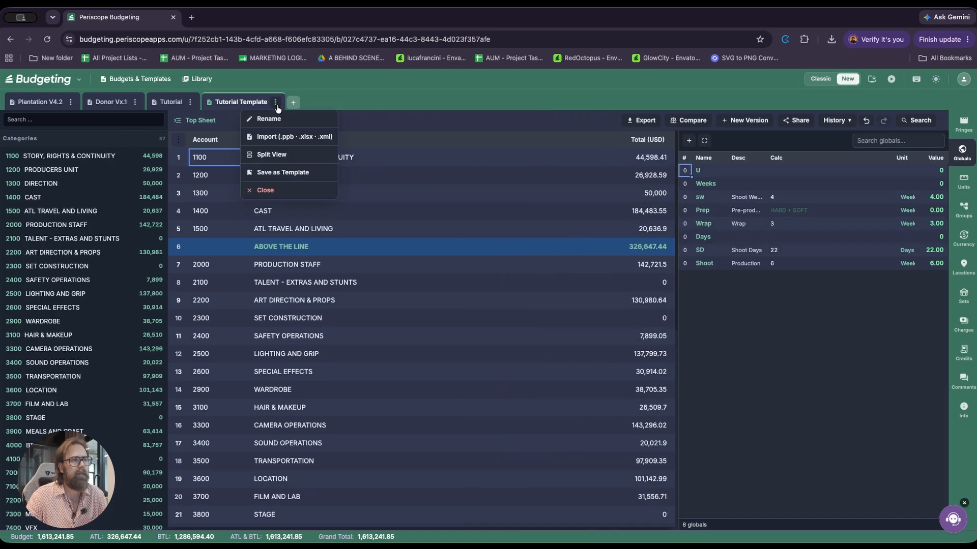
pyautogui.click(368, 92)
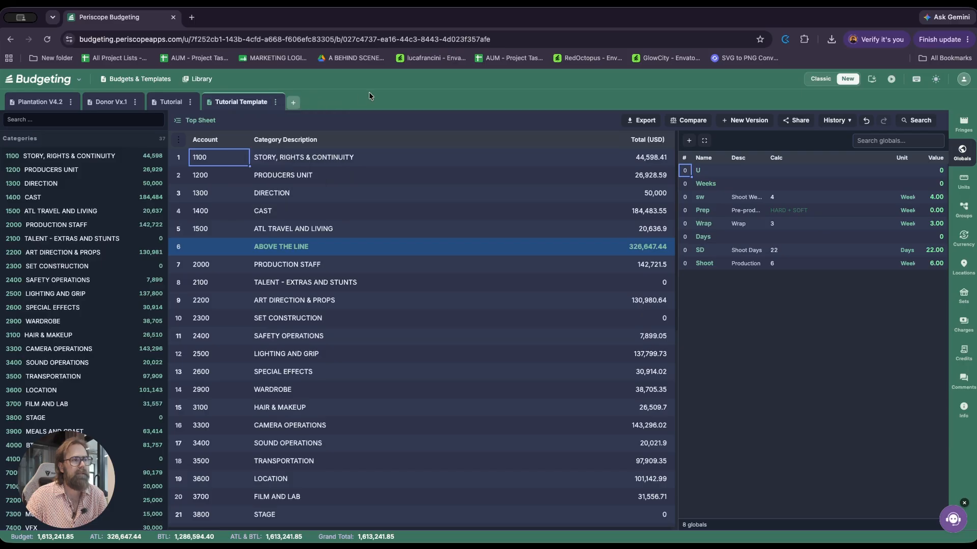
pyautogui.click(275, 102)
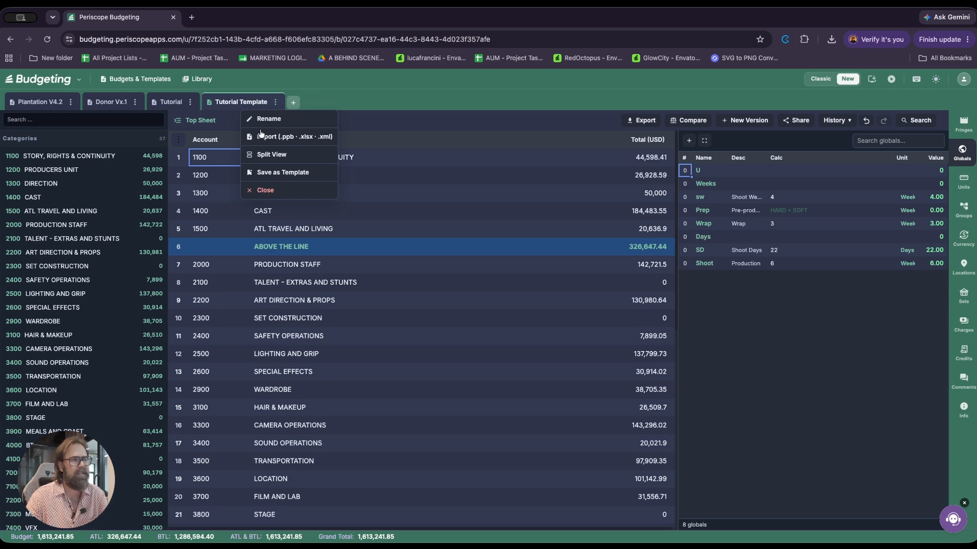
pyautogui.click(265, 191)
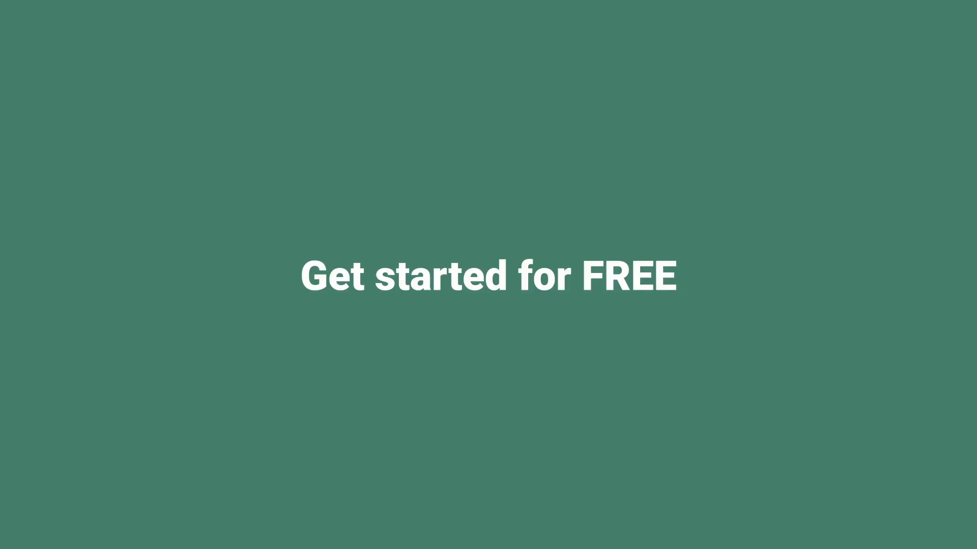